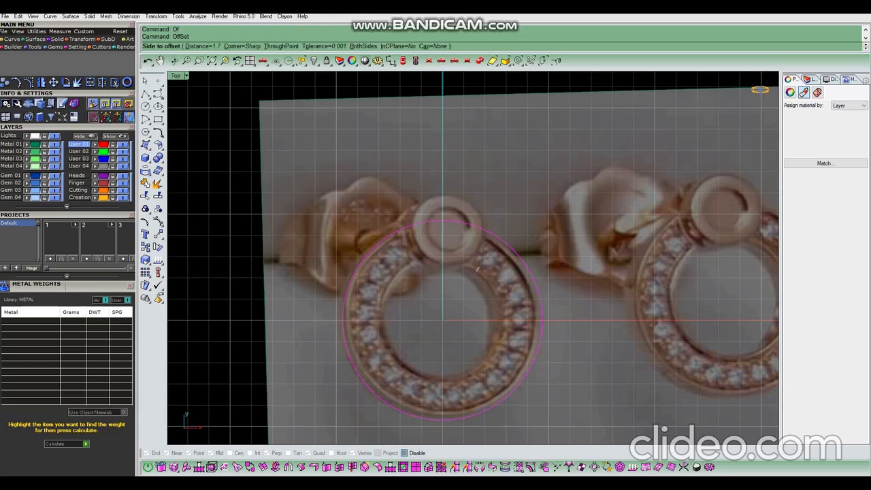
Offset the ring's outer circle inward by 1.9 to create the inner circle
{"action": "type", "text": "1.5"}
{"action": "key", "text": "Return"}
{"action": "type", "text": "1.6"}
{"action": "key", "text": "Return"}
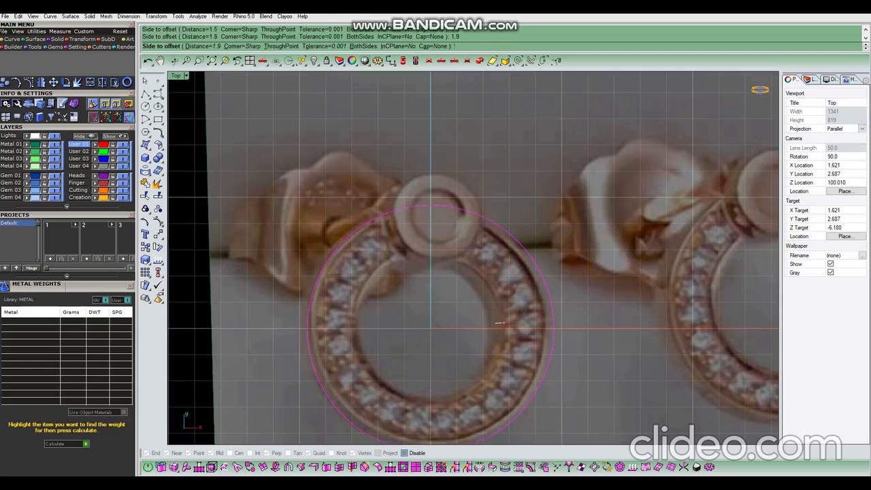
{"action": "left_click", "coordinate": [499, 323]}
{"action": "scroll", "coordinate": [477, 247], "scroll_direction": "down", "scroll_amount": 3}
{"action": "left_click", "coordinate": [516, 271]}
{"action": "left_click", "coordinate": [535, 293]}
{"action": "key", "text": "Escape"}
{"action": "left_click", "coordinate": [535, 307]}
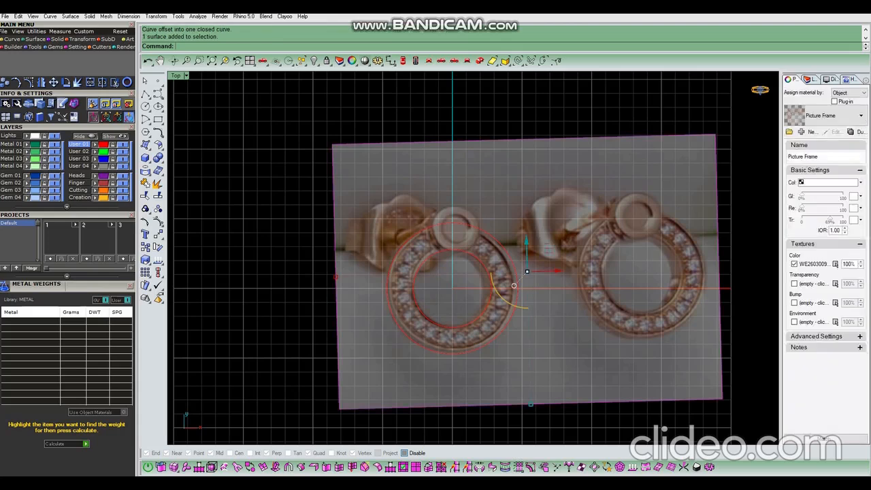
{"action": "key", "text": "Escape"}
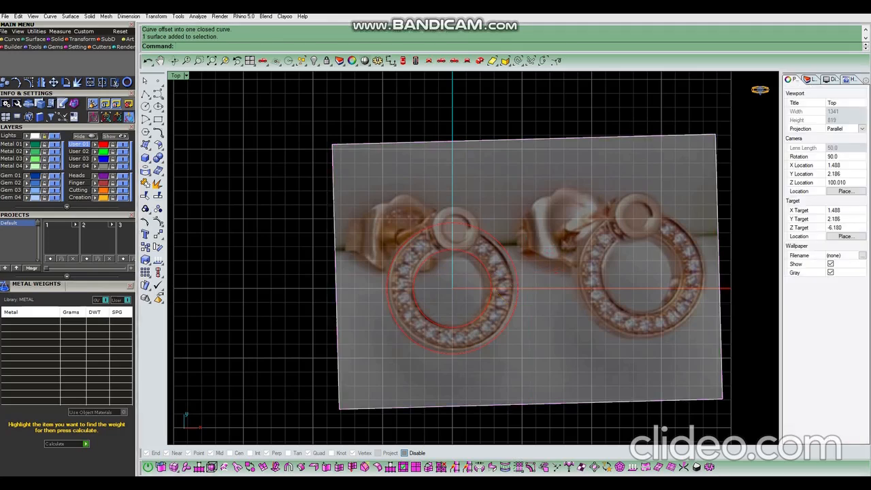
Try offsetting the ring's outer circle inward by 0.25, and undo it
{"action": "left_click", "coordinate": [515, 306]}
{"action": "type", "text": "f"}
{"action": "key", "text": "Return"}
{"action": "scroll", "coordinate": [483, 264], "scroll_direction": "up", "scroll_amount": 4}
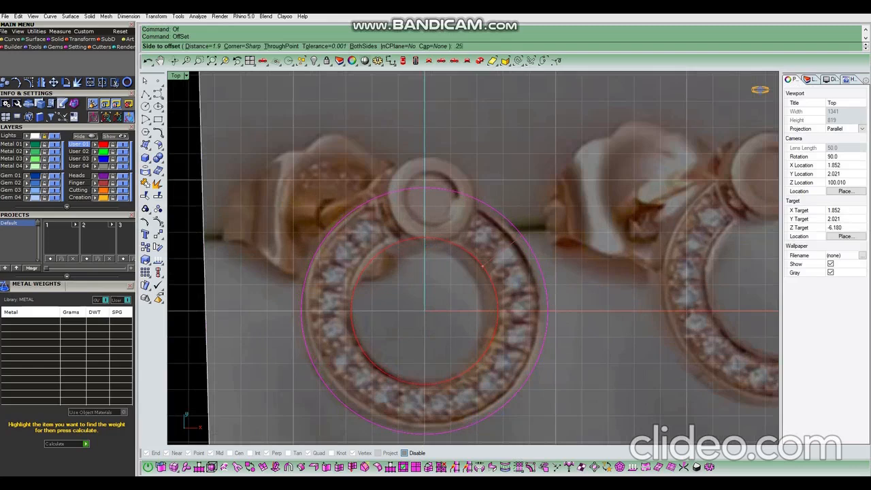
{"action": "type", "text": ".25"}
{"action": "key", "text": "Return"}
{"action": "scroll", "coordinate": [500, 252], "scroll_direction": "down", "scroll_amount": 5}
{"action": "scroll", "coordinate": [436, 264], "scroll_direction": "up", "scroll_amount": 8}
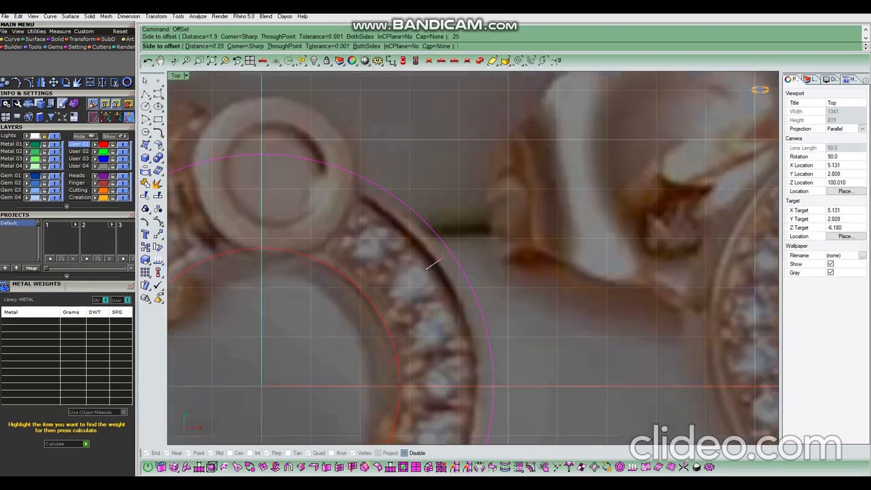
{"action": "left_click", "coordinate": [426, 269]}
{"action": "key", "text": "ctrl+z"}
Offset the ring's outer circle inward by 0.3
{"action": "type", "text": "of"}
{"action": "key", "text": "Return"}
{"action": "type", "text": ".3"}
{"action": "key", "text": "Return"}
{"action": "left_click", "coordinate": [450, 277]}
Offset the ring's inner circle outward by 0.25 to mark the groove's inner edge
{"action": "left_click", "coordinate": [379, 312]}
{"action": "type", "text": "of"}
{"action": "key", "text": "Return"}
{"action": "type", "text": ".25"}
{"action": "key", "text": "Return"}
{"action": "left_click", "coordinate": [390, 305]}
{"action": "scroll", "coordinate": [391, 305], "scroll_direction": "down", "scroll_amount": 5}
{"action": "scroll", "coordinate": [390, 305], "scroll_direction": "up", "scroll_amount": 5}
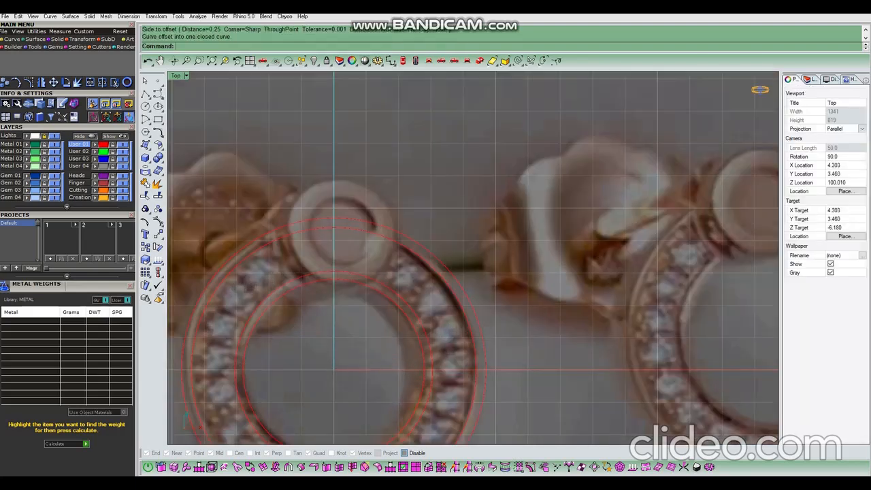
Measure the gap between the two groove circles along the horizontal axis
{"action": "key", "text": "Return"}
{"action": "left_click", "coordinate": [431, 370]}
{"action": "left_click", "coordinate": [477, 369]}
{"action": "key", "text": "Escape"}
Offset the inner groove circle outward by 1.1 and delete the previous outer groove circle
{"action": "left_click", "coordinate": [431, 354]}
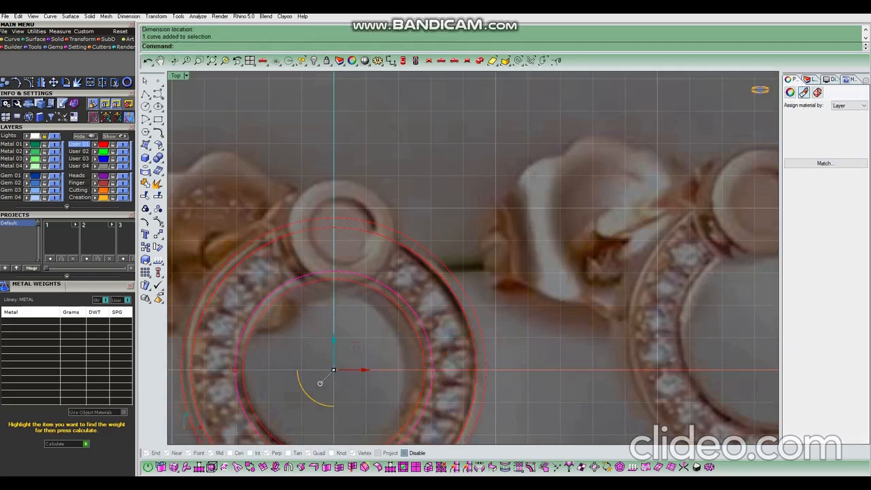
{"action": "type", "text": "Of"}
{"action": "key", "text": "Return"}
{"action": "type", "text": "1.1"}
{"action": "key", "text": "Return"}
{"action": "left_click", "coordinate": [333, 369]}
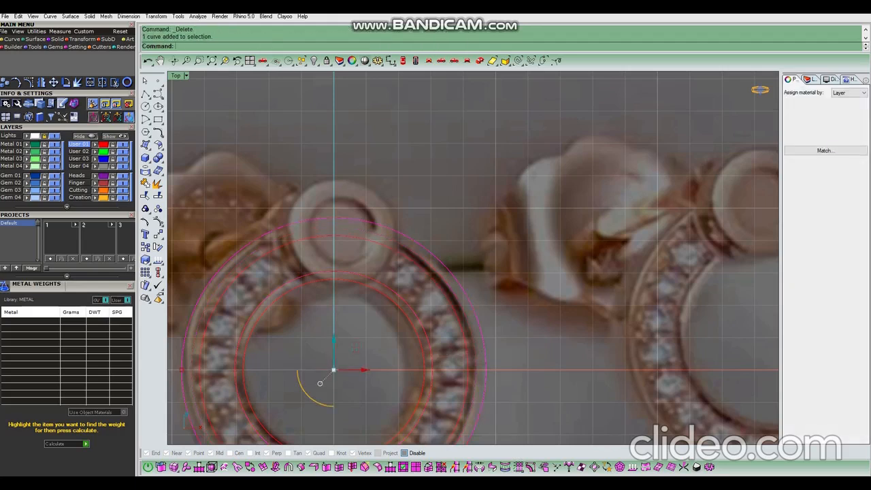
Offset the outer groove circle outward by 0.3 as the ring's new outer edge, replacing the old outer circle
{"action": "type", "text": "Of"}
{"action": "key", "text": "Return"}
{"action": "type", "text": "0.3"}
{"action": "key", "text": "Return"}
{"action": "left_click", "coordinate": [331, 370]}
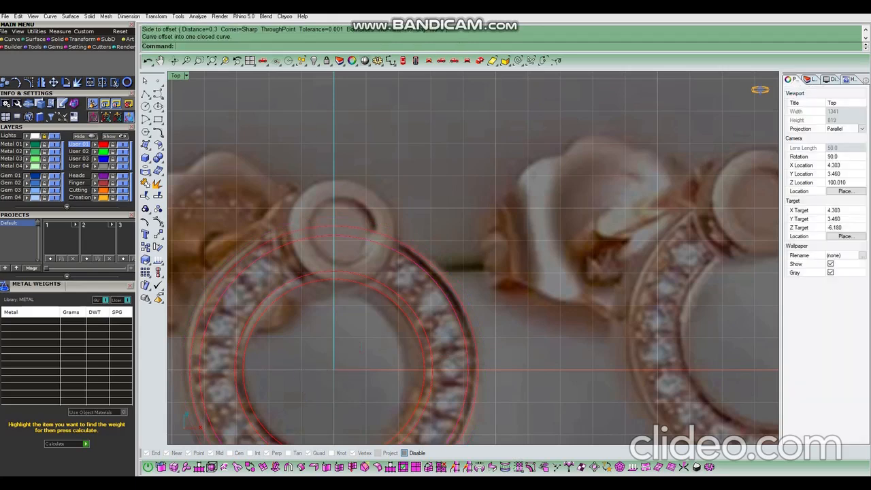
Extrude the ring's inner and outer edge circles as a solid to one side only, with a distance of -1
{"action": "scroll", "coordinate": [482, 308], "scroll_direction": "down", "scroll_amount": 4}
{"action": "left_click", "coordinate": [439, 326]}
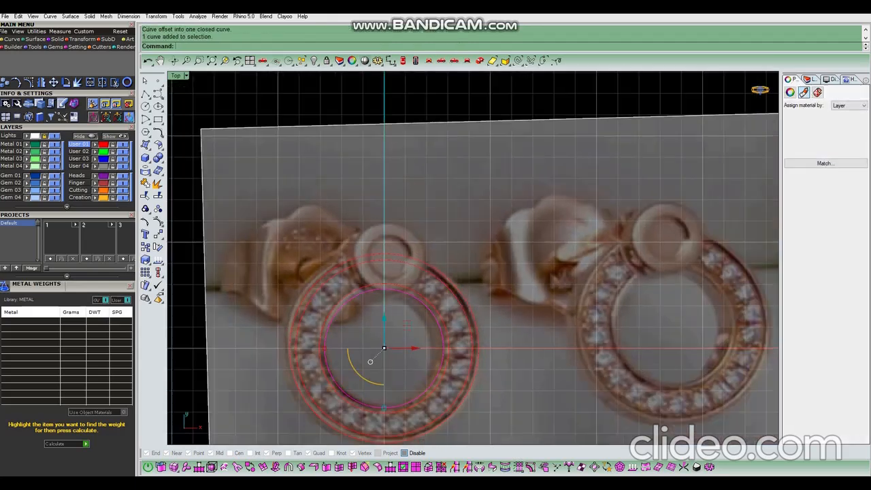
{"action": "left_click", "coordinate": [442, 61]}
{"action": "middle_click", "coordinate": [465, 261]}
{"action": "left_click", "coordinate": [455, 255]}
{"action": "scroll", "coordinate": [449, 128], "scroll_direction": "up", "scroll_amount": 6}
{"action": "right_click_drag", "start_coordinate": [450, 128], "coordinate": [500, 243]}
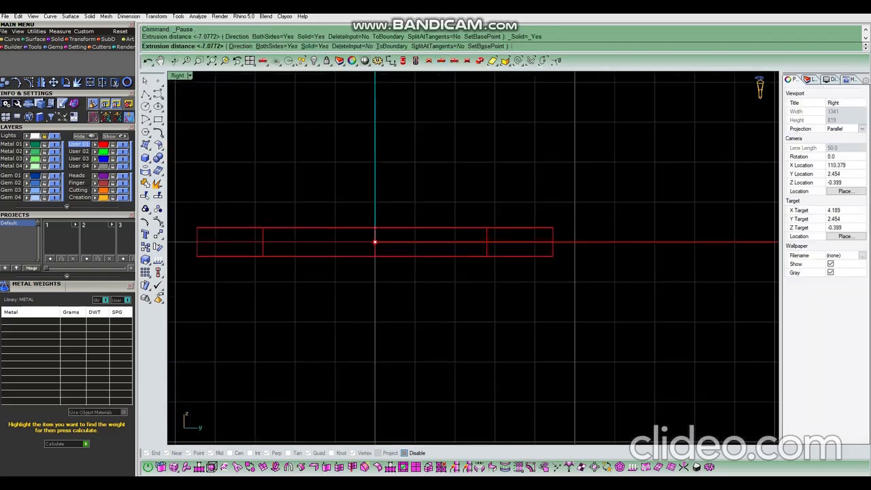
{"action": "type", "text": "b"}
{"action": "key", "text": "Return"}
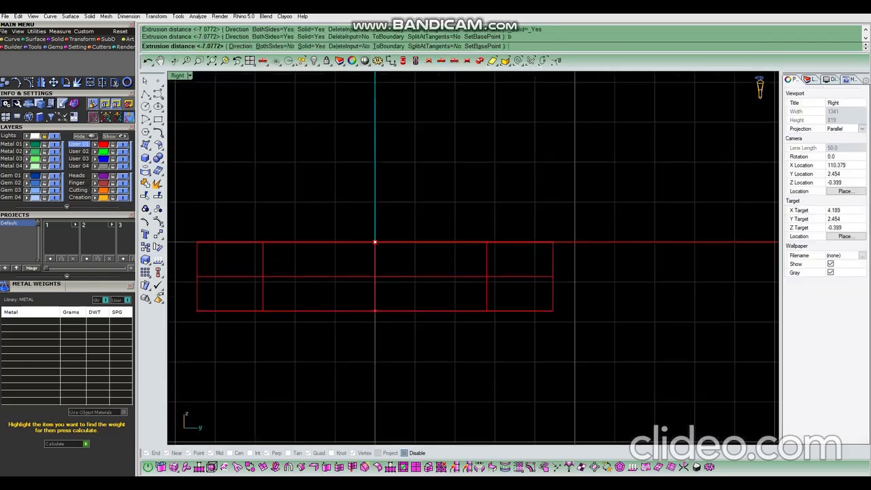
{"action": "type", "text": "-1"}
{"action": "key", "text": "Return"}
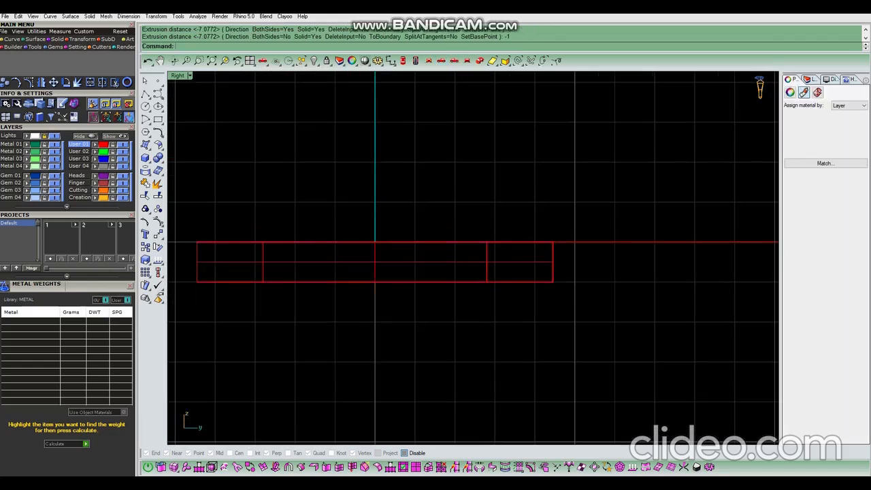
Scale the ring solid in one direction from its top edge to a height of 1.1
{"action": "left_click", "coordinate": [374, 263]}
{"action": "key", "text": "Escape"}
{"action": "left_click", "coordinate": [375, 263]}
{"action": "type", "text": "s1"}
{"action": "key", "text": "Return"}
{"action": "left_click", "coordinate": [553, 241]}
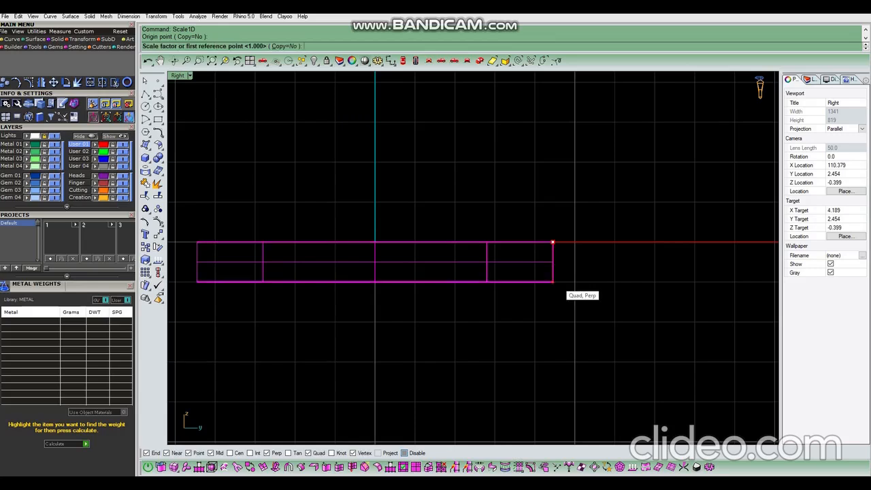
{"action": "left_click", "coordinate": [553, 281]}
{"action": "type", "text": "1.1"}
{"action": "key", "text": "Return"}
{"action": "key", "text": "Return"}
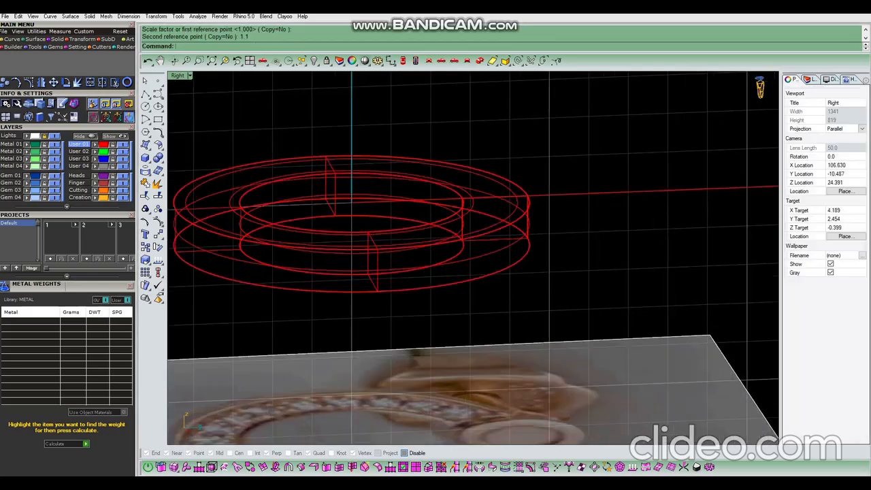
{"action": "left_click", "coordinate": [311, 200]}
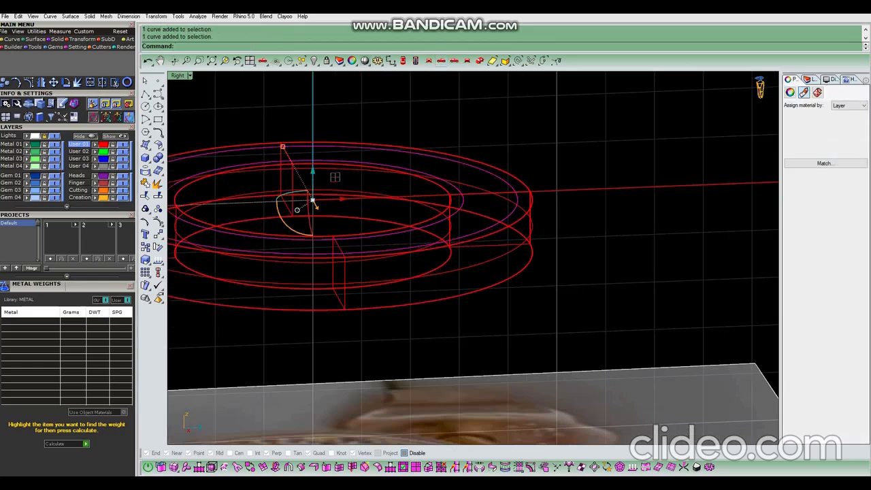
{"action": "right_click_drag", "start_coordinate": [429, 207], "coordinate": [409, 240], "text": "ctrl+shift"}
{"action": "scroll", "coordinate": [408, 241], "scroll_direction": "down", "scroll_amount": 2}
{"action": "scroll", "coordinate": [493, 176], "scroll_direction": "up", "scroll_amount": 4}
{"action": "key", "text": "Escape"}
{"action": "type", "text": "Line"}
{"action": "key", "text": "Return"}
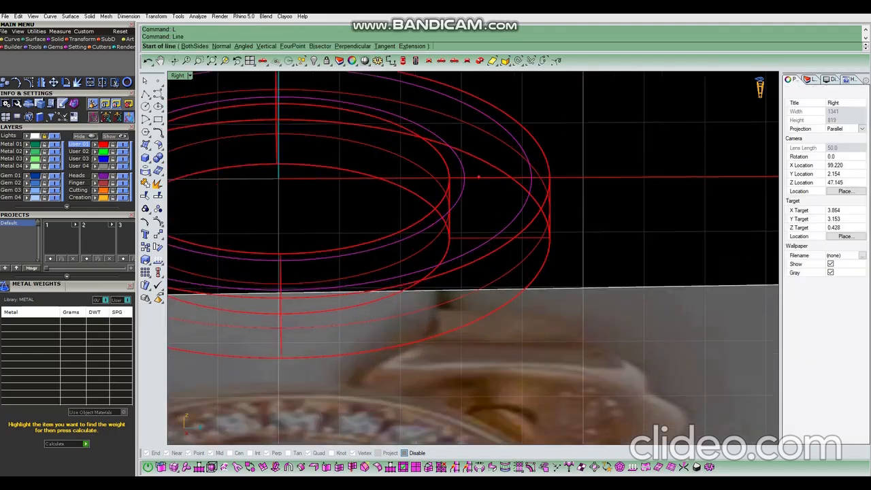
{"action": "left_click", "coordinate": [465, 178]}
{"action": "left_click", "coordinate": [531, 178]}
{"action": "left_click", "coordinate": [522, 149]}
{"action": "left_click", "coordinate": [403, 60]}
{"action": "scroll", "coordinate": [184, 203], "scroll_direction": "up", "scroll_amount": 3}
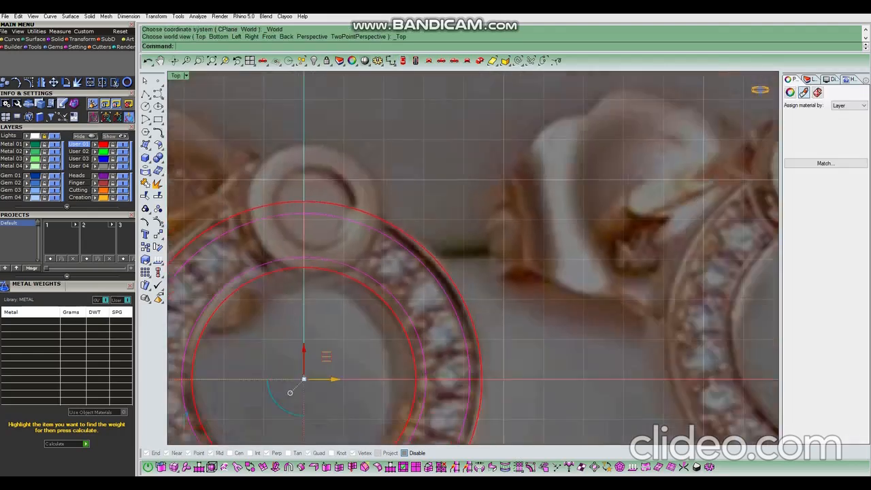
Draw a straight line across the groove width, joining the inner and outer groove circles on the ring's top face
{"action": "type", "text": "l"}
{"action": "key", "text": "Return"}
{"action": "scroll", "coordinate": [548, 283], "scroll_direction": "down", "scroll_amount": 5}
{"action": "right_click_drag", "start_coordinate": [626, 347], "coordinate": [489, 269], "text": "ctrl+shift"}
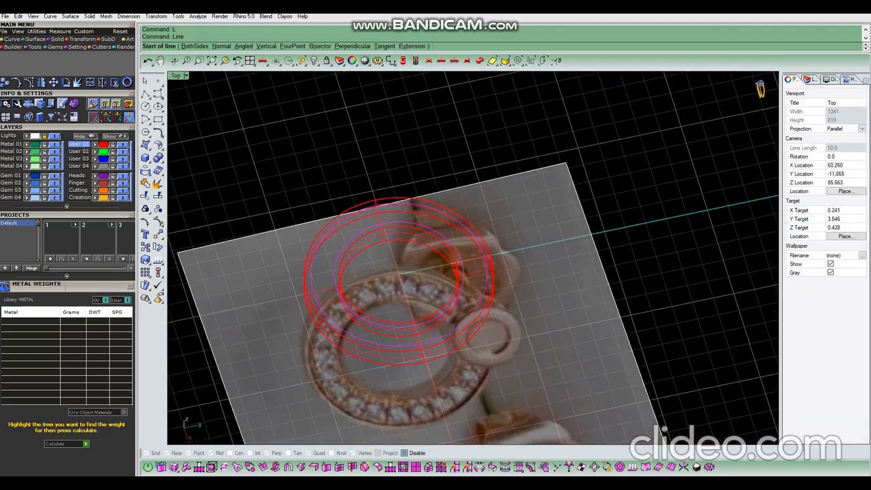
{"action": "scroll", "coordinate": [476, 269], "scroll_direction": "up", "scroll_amount": 6}
{"action": "left_click", "coordinate": [465, 263]}
{"action": "right_click_drag", "start_coordinate": [546, 249], "coordinate": [477, 217], "text": "ctrl+shift"}
{"action": "left_click", "coordinate": [546, 273]}
{"action": "left_click", "coordinate": [534, 271]}
{"action": "left_click", "coordinate": [552, 293]}
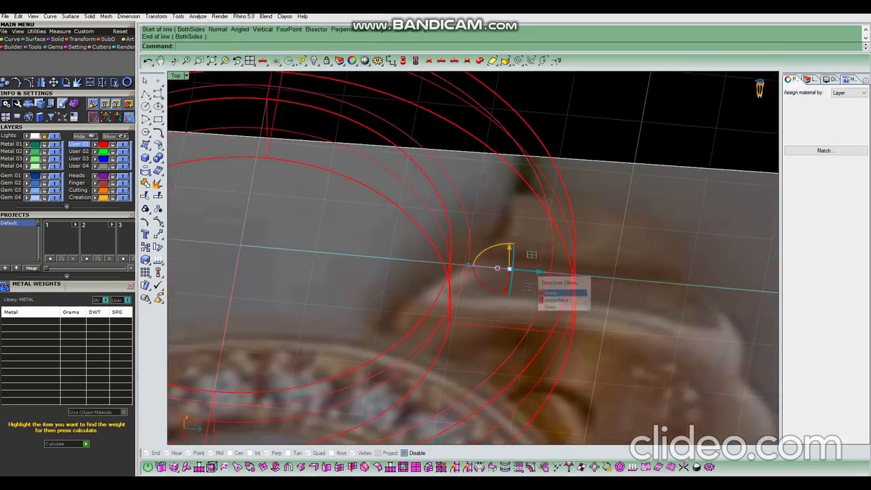
Try moving the groove line below the ring's top face with distances such as 0.3 and 0.25, and undo the move
{"action": "left_click", "coordinate": [454, 61]}
{"action": "left_click", "coordinate": [441, 60]}
{"action": "scroll", "coordinate": [529, 298], "scroll_direction": "up", "scroll_amount": 6}
{"action": "type", "text": "m"}
{"action": "key", "text": "Return"}
{"action": "left_click", "coordinate": [548, 189]}
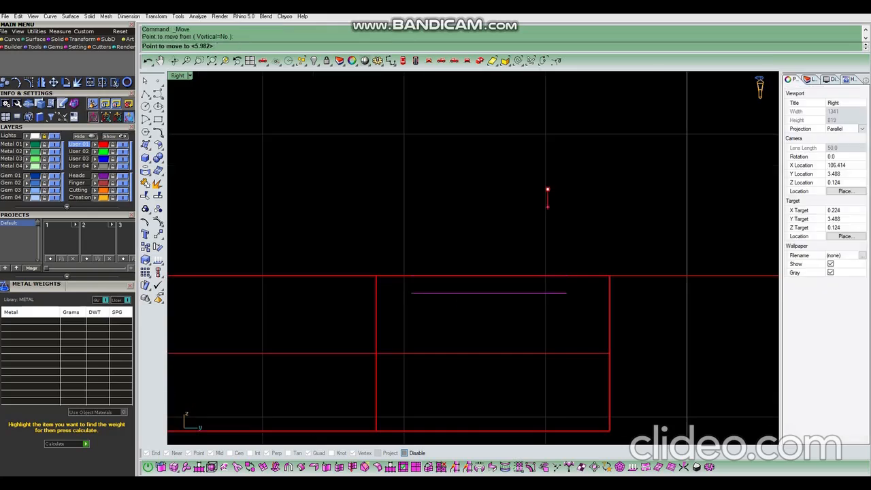
{"action": "type", "text": "35"}
{"action": "key", "text": "Return"}
{"action": "type", "text": ".3"}
{"action": "key", "text": "Return"}
{"action": "type", "text": ".25"}
{"action": "key", "text": "Return"}
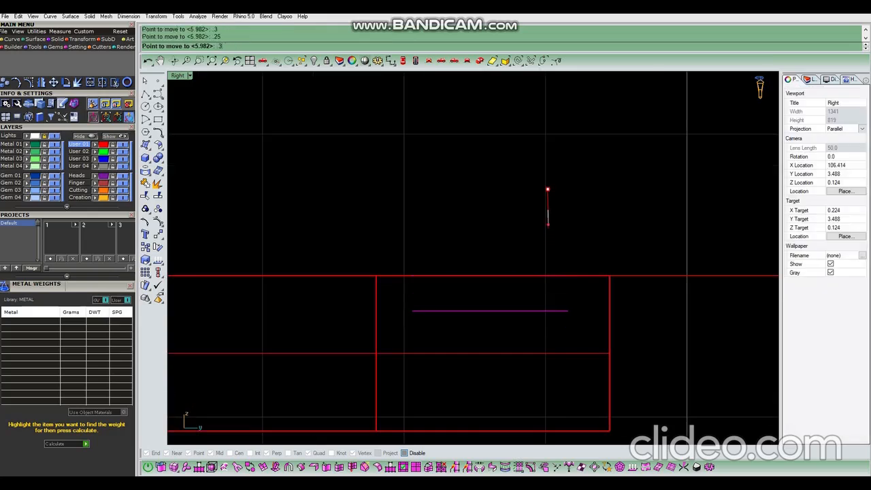
{"action": "key", "text": "Return"}
{"action": "key", "text": "ctrl+z"}
Move the groove line straight down by 0.3 from the ring's top face
{"action": "type", "text": "m"}
{"action": "key", "text": "Return"}
{"action": "left_click", "coordinate": [563, 219]}
{"action": "type", "text": ".3"}
{"action": "key", "text": "Return"}
{"action": "left_click", "coordinate": [565, 237], "text": "shift"}
Draw vertical lines from both ends of the lowered groove line up to the ring's top face
{"action": "type", "text": "l"}
{"action": "key", "text": "Return"}
{"action": "left_click", "coordinate": [567, 317]}
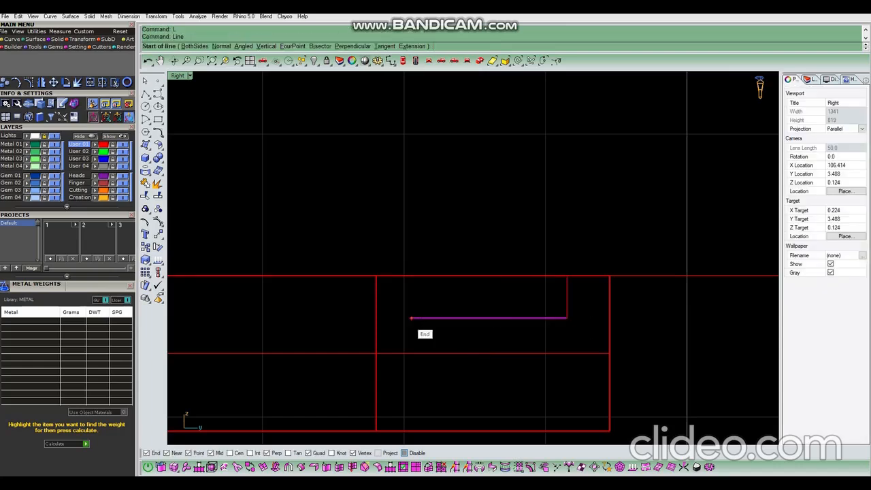
{"action": "left_click", "coordinate": [412, 276]}
Adjust the groove profile's bottom control points so that its side walls taper slightly inward
{"action": "left_click_drag", "start_coordinate": [399, 237], "coordinate": [588, 337]}
{"action": "key", "text": "F10"}
{"action": "left_click_drag", "start_coordinate": [398, 314], "coordinate": [587, 335]}
{"action": "left_click_drag", "start_coordinate": [462, 318], "coordinate": [464, 318]}
{"action": "key", "text": "Escape"}
{"action": "key", "text": "Escape"}
Join the bottom and side lines into one groove profile
{"action": "scroll", "coordinate": [496, 248], "scroll_direction": "down", "scroll_amount": 12}
{"action": "right_click_drag", "start_coordinate": [496, 247], "coordinate": [525, 289], "text": "ctrl+shift"}
{"action": "left_click_drag", "start_coordinate": [447, 183], "coordinate": [521, 274]}
{"action": "key", "text": "ctrl+j"}
{"action": "scroll", "coordinate": [515, 261], "scroll_direction": "up", "scroll_amount": 5}
{"action": "middle_click", "coordinate": [518, 254]}
{"action": "left_click", "coordinate": [520, 263]}
{"action": "key", "text": "Escape"}
Revolve the groove profile a full 360 degrees around the vertical axis through the origin
{"action": "left_click_drag", "start_coordinate": [358, 121], "coordinate": [597, 337]}
{"action": "scroll", "coordinate": [468, 235], "scroll_direction": "down", "scroll_amount": 10}
{"action": "type", "text": "R"}
{"action": "key", "text": "Return"}
{"action": "type", "text": "0"}
{"action": "key", "text": "Return"}
{"action": "key", "text": "Return"}
{"action": "key", "text": "Return"}
{"action": "key", "text": "Return"}
{"action": "scroll", "coordinate": [471, 250], "scroll_direction": "up", "scroll_amount": 6}
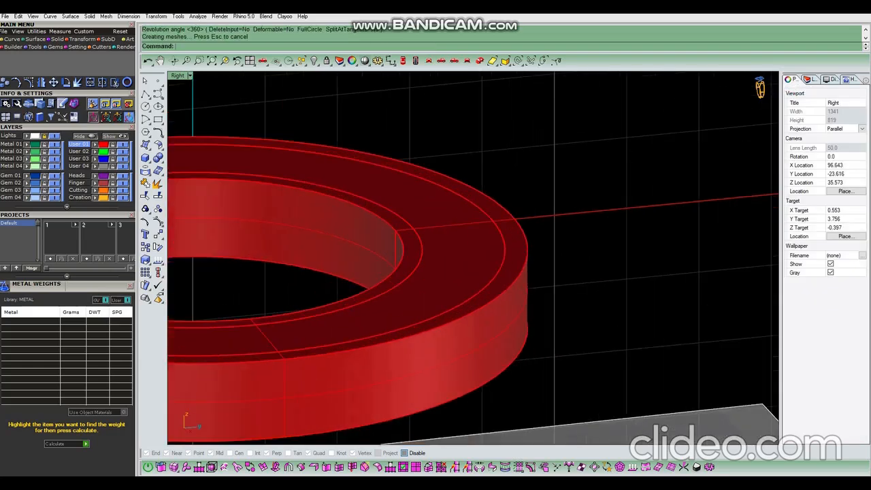
Show the side view in wireframe display and select the revolved groove solid
{"action": "left_click", "coordinate": [175, 259]}
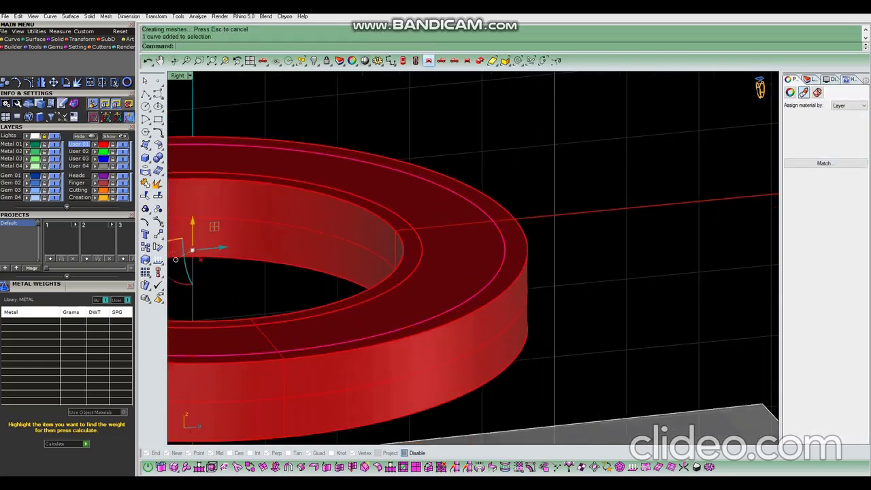
{"action": "left_click", "coordinate": [442, 61]}
{"action": "key", "text": "ctrl+a"}
{"action": "type", "text": "J"}
{"action": "key", "text": "Return"}
{"action": "middle_click", "coordinate": [482, 220]}
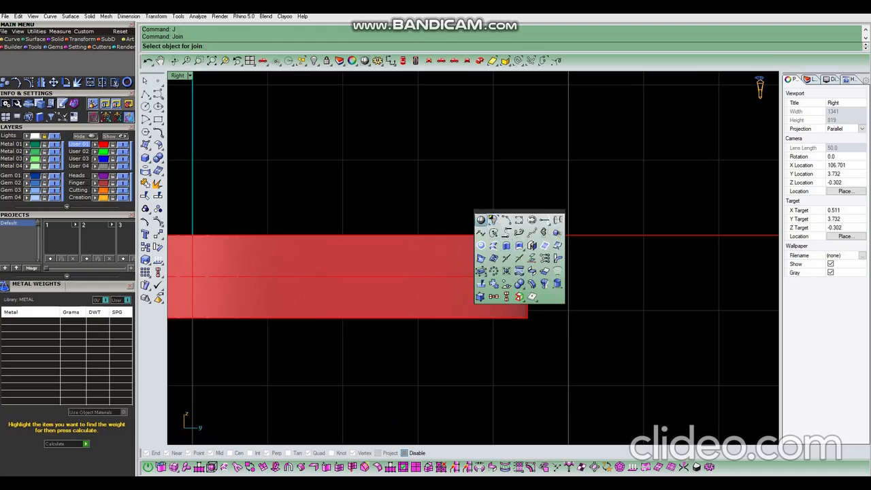
{"action": "left_click", "coordinate": [481, 220]}
{"action": "key", "text": "Escape"}
{"action": "left_click", "coordinate": [476, 258]}
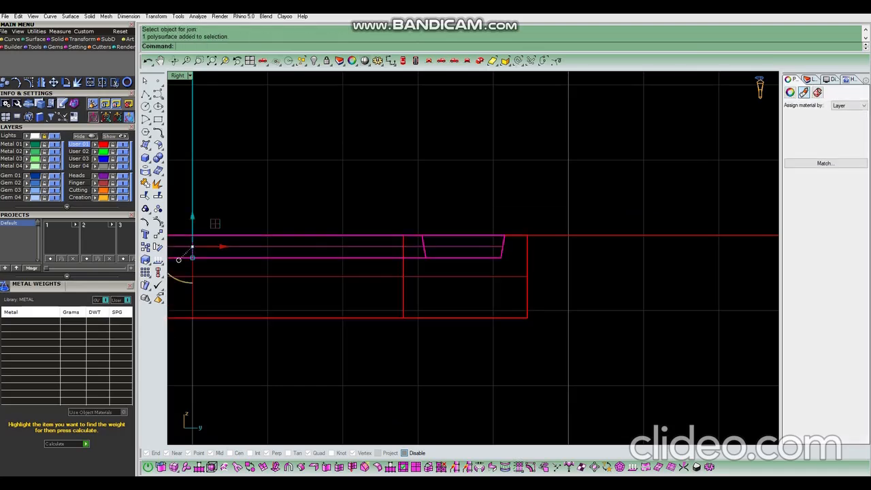
Move the revolved groove solid slightly upward relative to the ring's top face
{"action": "scroll", "coordinate": [508, 240], "scroll_direction": "up", "scroll_amount": 5}
{"action": "type", "text": "M"}
{"action": "key", "text": "Return"}
{"action": "scroll", "coordinate": [507, 228], "scroll_direction": "up", "scroll_amount": 5}
{"action": "left_click", "coordinate": [515, 197]}
{"action": "left_click", "coordinate": [518, 194]}
{"action": "key", "text": "Return"}
{"action": "key", "text": "ctrl+z"}
{"action": "left_click", "coordinate": [510, 253]}
{"action": "left_click", "coordinate": [511, 250]}
{"action": "key", "text": "Return"}
Return the side viewport to shaded display
{"action": "scroll", "coordinate": [518, 236], "scroll_direction": "down", "scroll_amount": 7}
{"action": "type", "text": "D"}
{"action": "key", "text": "Return"}
{"action": "key", "text": "Return"}
{"action": "middle_click", "coordinate": [505, 233]}
{"action": "left_click", "coordinate": [506, 232]}
{"action": "scroll", "coordinate": [507, 235], "scroll_direction": "down", "scroll_amount": 5}
{"action": "mouse_move", "coordinate": [508, 235]}
{"action": "right_mouse_down", "text": "ctrl+shift"}
{"action": "mouse_move", "coordinate": [521, 272]}
{"action": "mouse_move", "coordinate": [542, 262]}
{"action": "right_mouse_up", "text": "ctrl+shift"}
{"action": "key", "text": "Escape"}
{"action": "scroll", "coordinate": [545, 252], "scroll_direction": "up", "scroll_amount": 4}
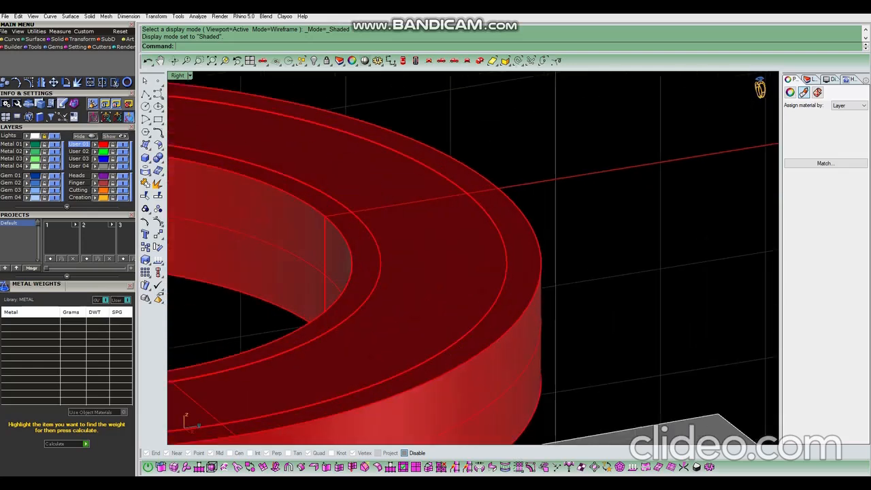
Subtract the groove solid from the ring body with a Boolean difference
{"action": "left_click", "coordinate": [524, 265]}
{"action": "type", "text": "bd"}
{"action": "key", "text": "Return"}
{"action": "left_click", "coordinate": [436, 235]}
{"action": "key", "text": "Return"}
{"action": "left_click", "coordinate": [470, 265]}
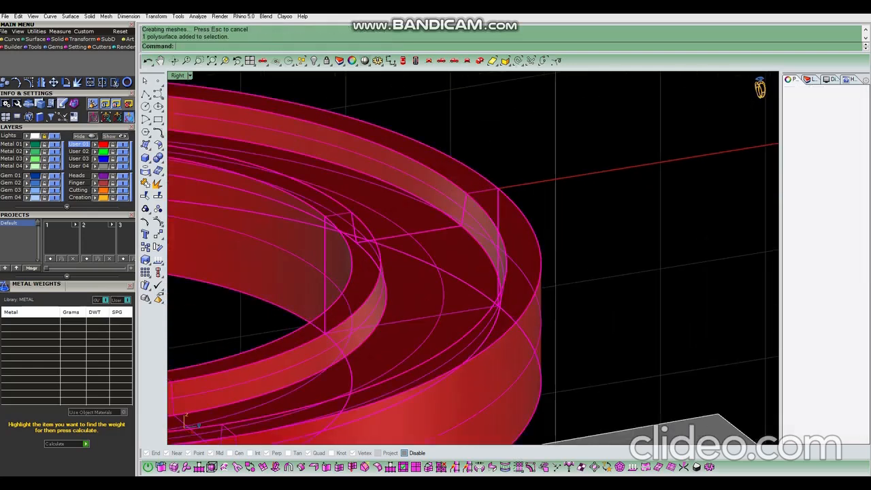
{"action": "key", "text": "Escape"}
{"action": "left_click", "coordinate": [470, 265]}
{"action": "key", "text": "Escape"}
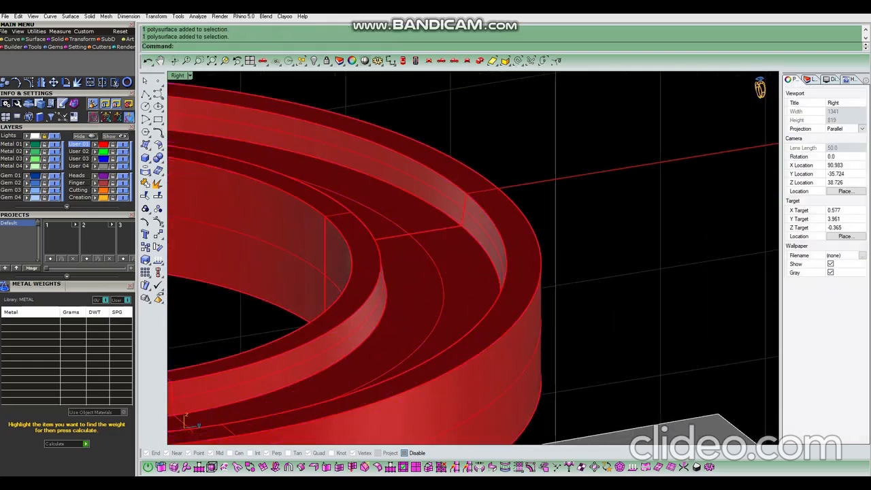
Extract the circular isocurve at the midpoint across the groove's floor
{"action": "scroll", "coordinate": [478, 212], "scroll_direction": "up", "scroll_amount": 4}
{"action": "middle_click", "coordinate": [390, 267]}
{"action": "left_click", "coordinate": [419, 257]}
{"action": "left_click", "coordinate": [400, 258]}
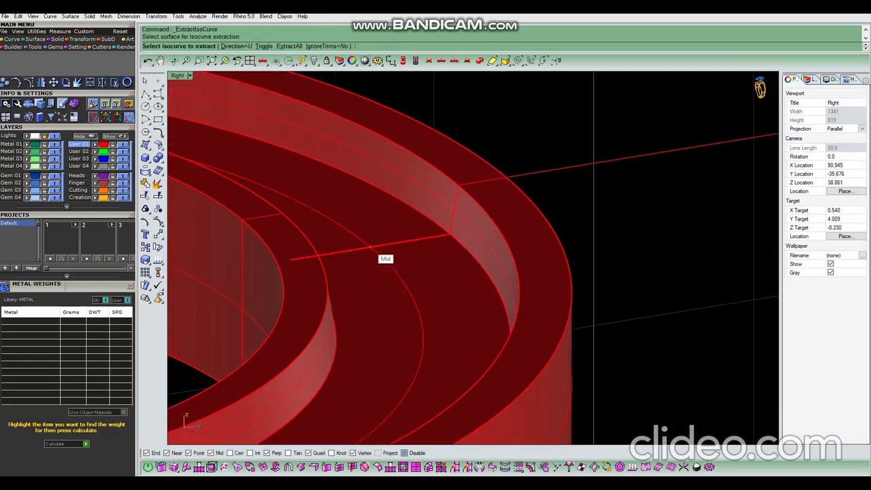
{"action": "left_click", "coordinate": [372, 248]}
{"action": "right_click", "coordinate": [373, 248]}
In the Top view, assign the ring body to a tan-coloured user layer
{"action": "left_click", "coordinate": [403, 61]}
{"action": "key", "text": "Escape"}
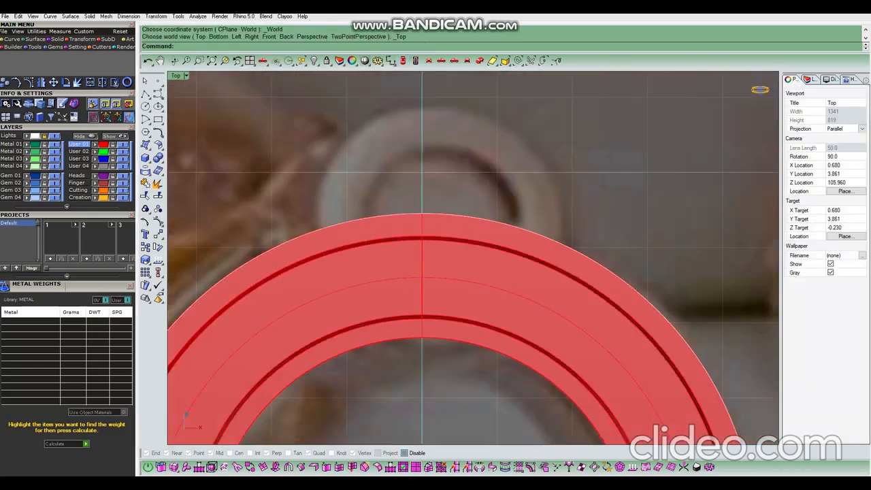
{"action": "left_click", "coordinate": [463, 217]}
{"action": "left_click", "coordinate": [490, 251]}
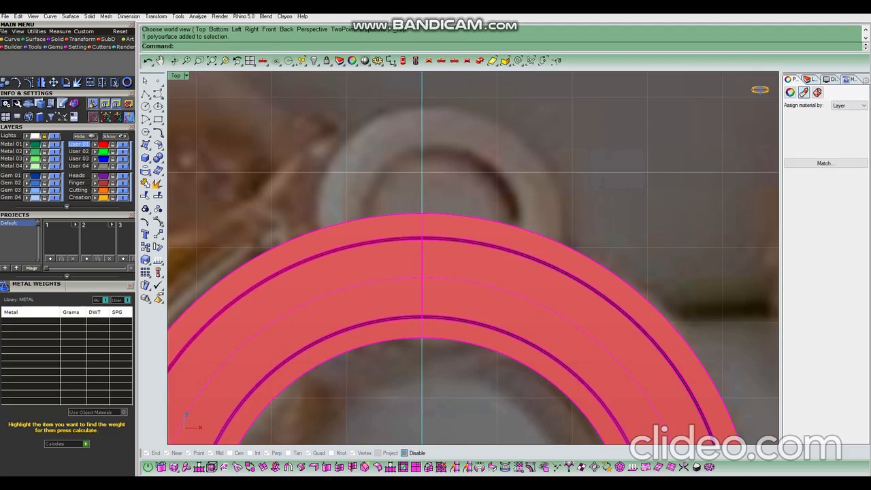
{"action": "right_click", "coordinate": [78, 268]}
{"action": "key", "text": "Escape"}
{"action": "scroll", "coordinate": [454, 287], "scroll_direction": "up", "scroll_amount": 2}
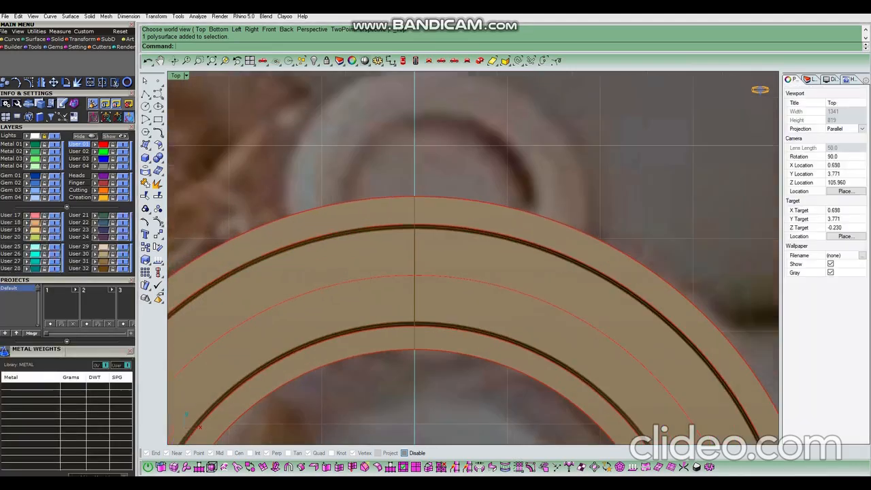
Scale the extracted groove curve slightly larger about the origin
{"action": "left_click", "coordinate": [445, 277]}
{"action": "left_click", "coordinate": [463, 303]}
{"action": "key", "text": "Return"}
{"action": "type", "text": "0"}
{"action": "key", "text": "Return"}
{"action": "left_click", "coordinate": [414, 183]}
{"action": "left_click", "coordinate": [414, 178]}
{"action": "scroll", "coordinate": [426, 216], "scroll_direction": "down", "scroll_amount": 8}
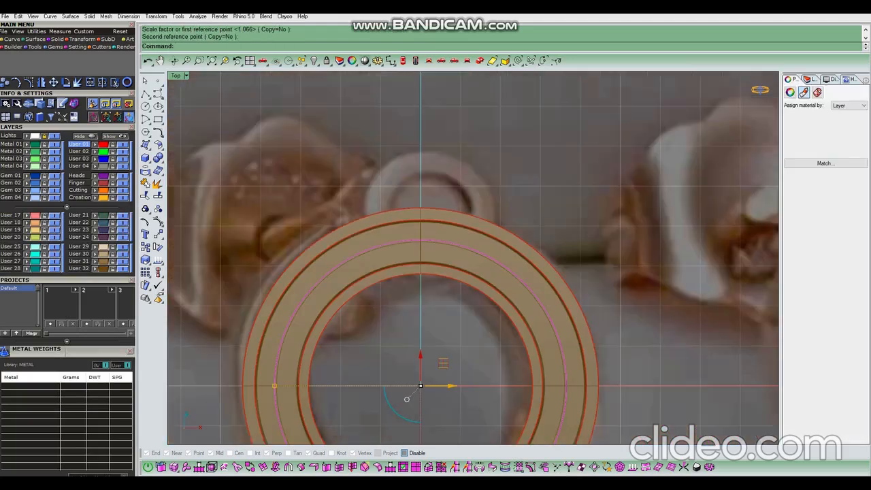
Run Gem on Curve on the groove's centre curve with round gems, 1.035 mm start size, Down culet direction and 0.1 mm spacing
{"action": "key", "text": "F6"}
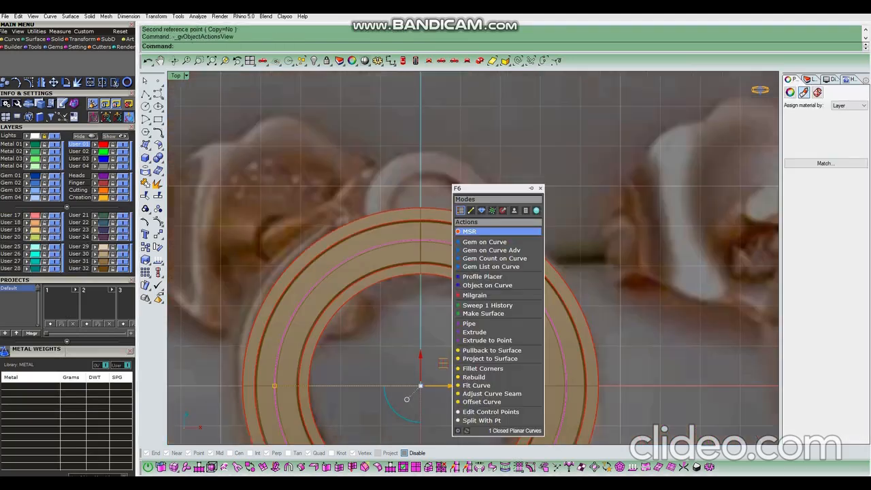
{"action": "left_click", "coordinate": [485, 242]}
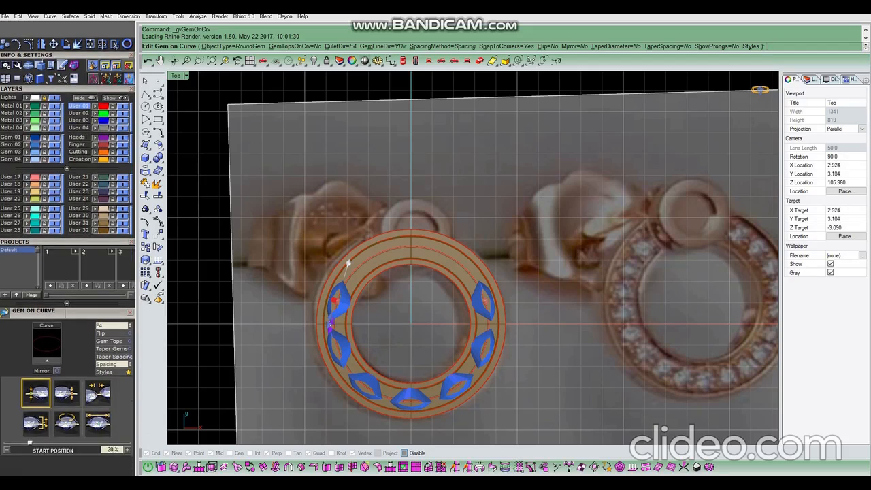
{"action": "left_click", "coordinate": [98, 424]}
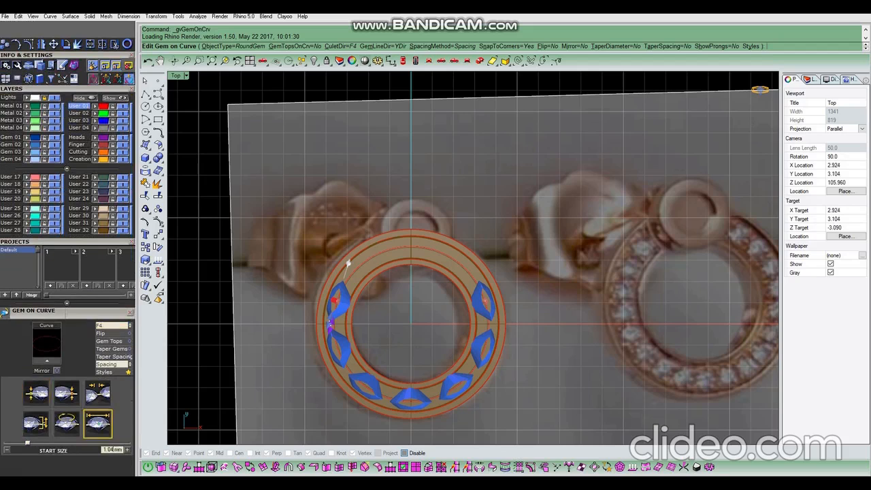
{"action": "left_click_drag", "start_coordinate": [348, 263], "coordinate": [345, 273]}
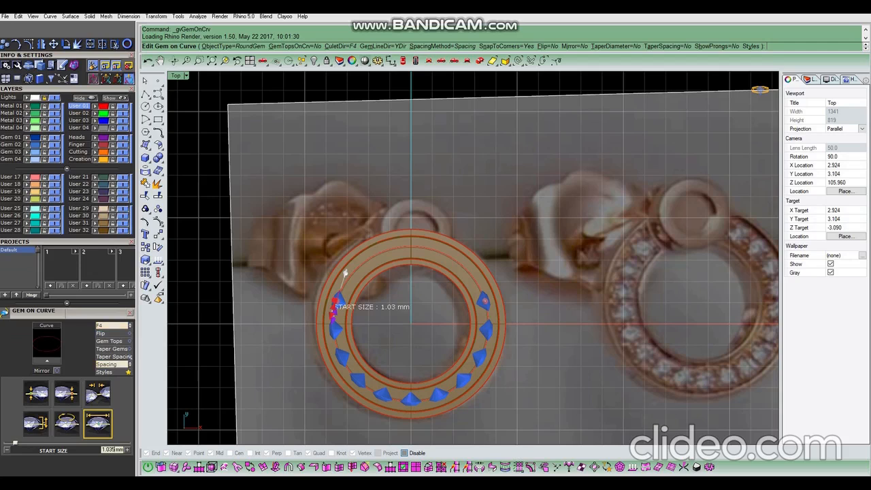
{"action": "left_click", "coordinate": [112, 326]}
{"action": "left_click", "coordinate": [98, 394]}
{"action": "key", "text": "Return"}
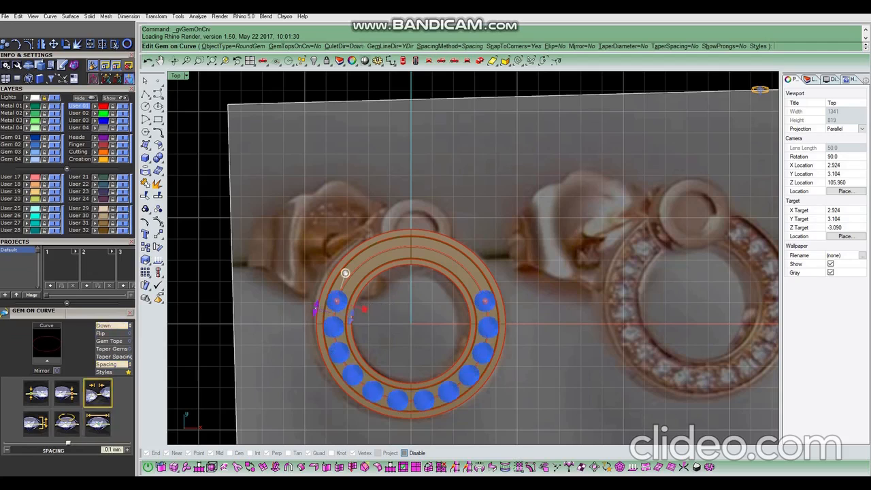
Extend both ends of the gem row towards the ring's top, with the end position at 92.8%, and create the gems
{"action": "scroll", "coordinate": [357, 295], "scroll_direction": "up", "scroll_amount": 4}
{"action": "left_click_drag", "start_coordinate": [327, 303], "coordinate": [395, 230]}
{"action": "left_click_drag", "start_coordinate": [553, 305], "coordinate": [490, 231]}
{"action": "key", "text": "Return"}
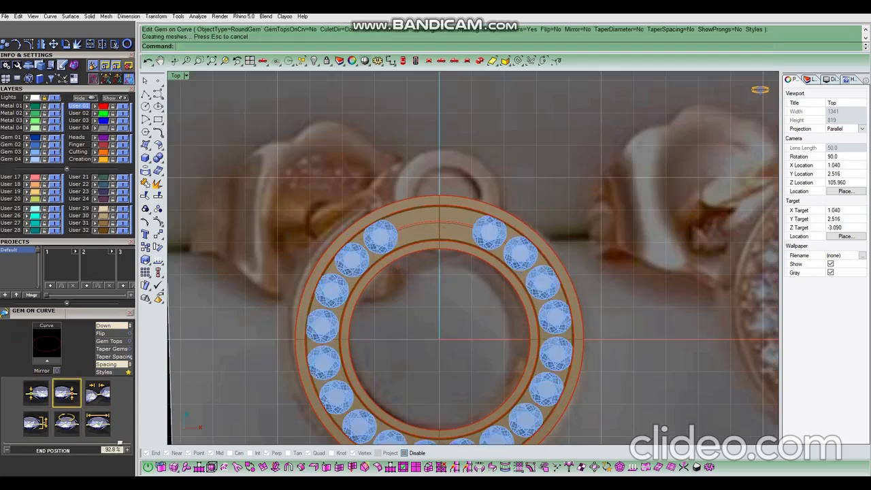
Draw a circle on the vertical axis at the gem-free gap at the ring's top
{"action": "scroll", "coordinate": [411, 219], "scroll_direction": "up", "scroll_amount": 3}
{"action": "key", "text": "Return"}
{"action": "left_click", "coordinate": [447, 235]}
{"action": "scroll", "coordinate": [434, 218], "scroll_direction": "down", "scroll_amount": 4}
{"action": "left_click", "coordinate": [501, 240]}
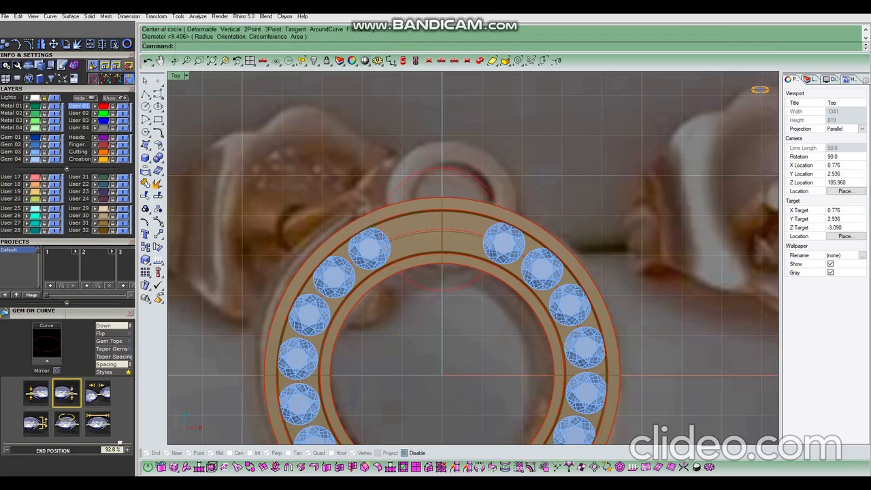
Move the circle up along the vertical axis to match the small round top piece in the reference photo
{"action": "scroll", "coordinate": [420, 223], "scroll_direction": "down", "scroll_amount": 4}
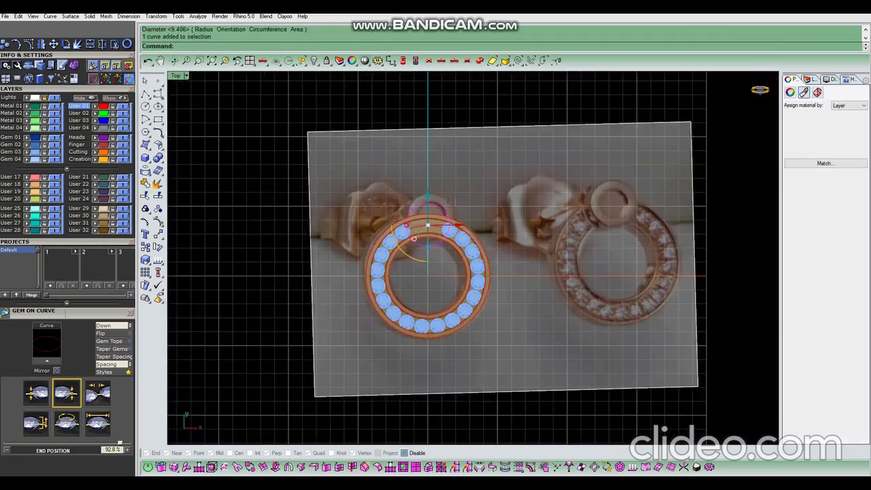
{"action": "scroll", "coordinate": [436, 240], "scroll_direction": "up", "scroll_amount": 5}
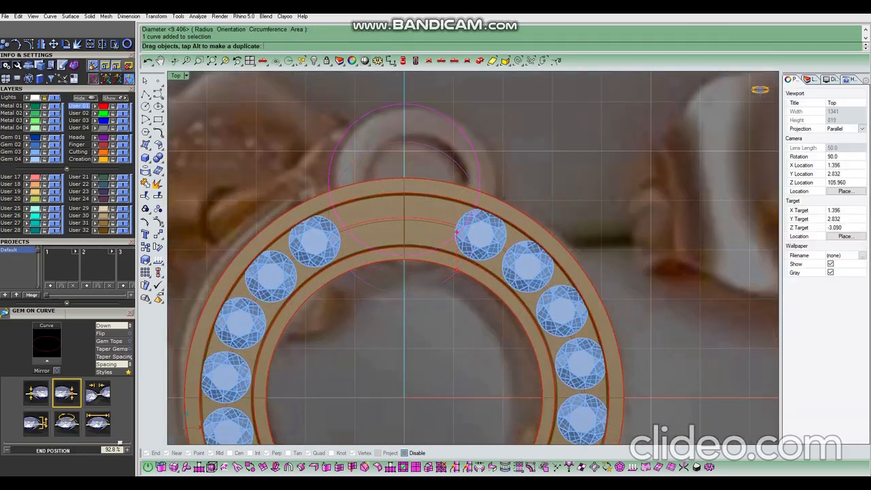
{"action": "scroll", "coordinate": [406, 240], "scroll_direction": "down", "scroll_amount": 5}
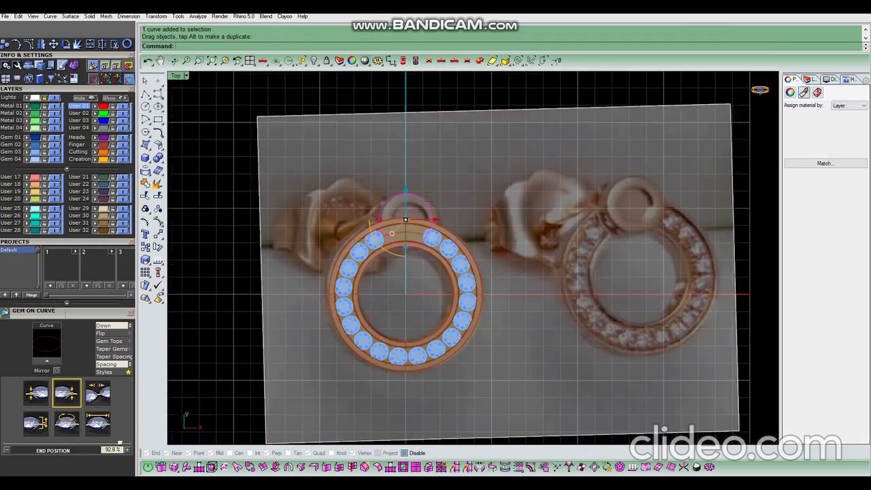
{"action": "scroll", "coordinate": [428, 228], "scroll_direction": "up", "scroll_amount": 5}
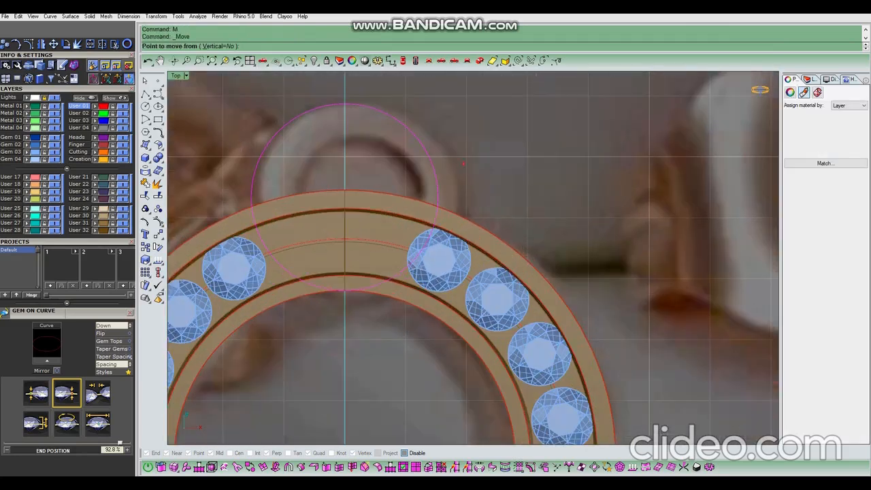
{"action": "scroll", "coordinate": [368, 178], "scroll_direction": "down", "scroll_amount": 5}
{"action": "scroll", "coordinate": [391, 223], "scroll_direction": "up", "scroll_amount": 5}
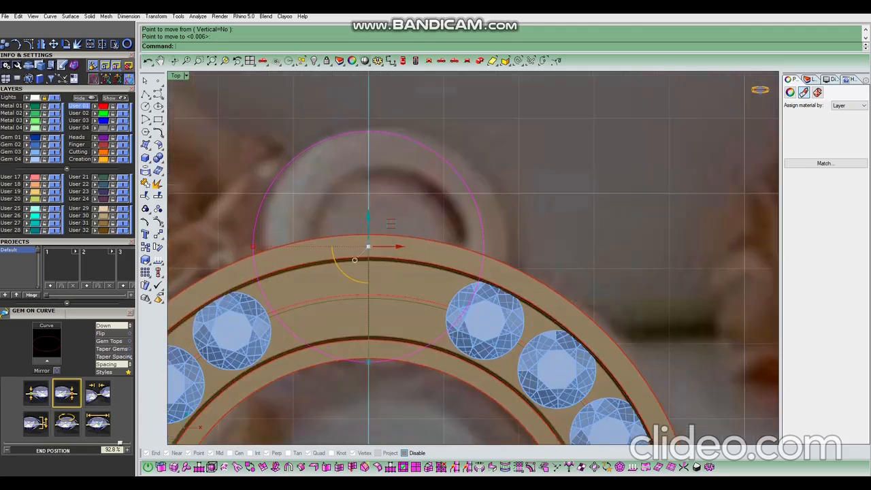
{"action": "scroll", "coordinate": [376, 235], "scroll_direction": "down", "scroll_amount": 2}
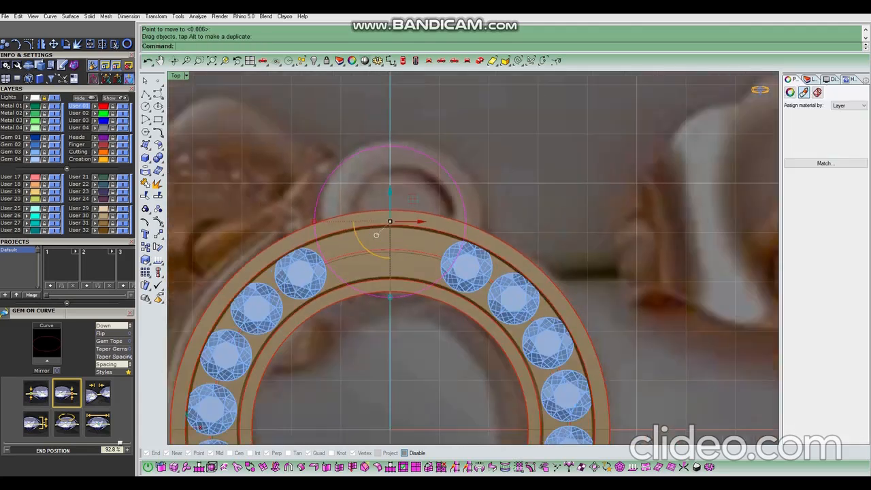
Scale the circle slightly larger from its lowest point to fit the photo's round top piece
{"action": "key", "text": "Return"}
{"action": "left_click", "coordinate": [390, 297]}
{"action": "left_click", "coordinate": [391, 127]}
{"action": "left_click", "coordinate": [390, 121]}
{"action": "scroll", "coordinate": [431, 89], "scroll_direction": "down", "scroll_amount": 4}
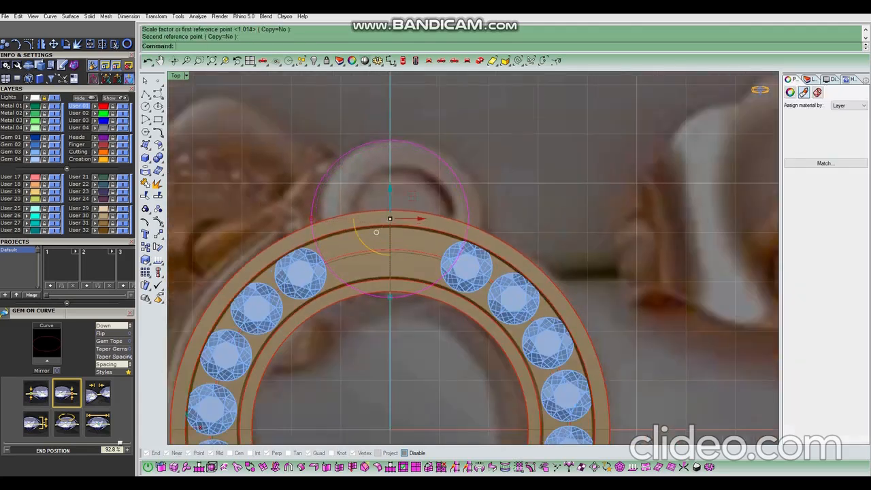
In the Right view, move the circle vertically to the level of the ring's underside
{"action": "left_click", "coordinate": [442, 60]}
{"action": "scroll", "coordinate": [490, 207], "scroll_direction": "up", "scroll_amount": 7}
{"action": "middle_click", "coordinate": [488, 220]}
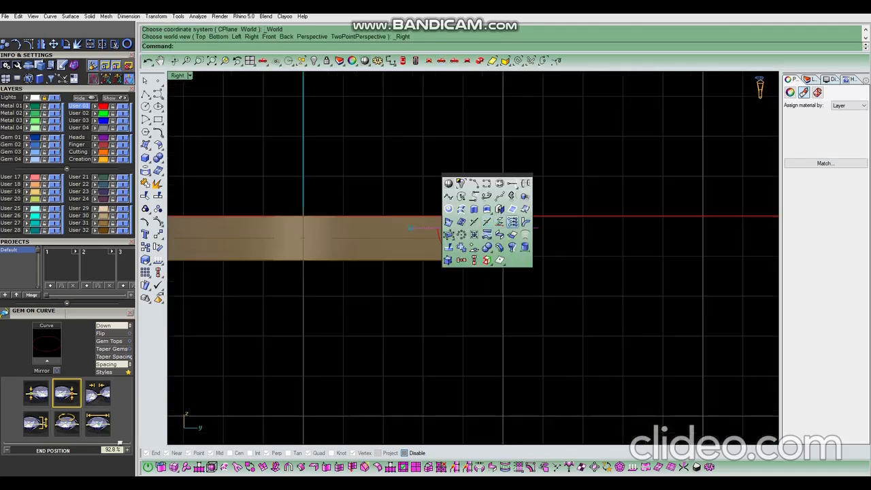
{"action": "left_click", "coordinate": [513, 222]}
{"action": "left_click", "coordinate": [490, 277]}
{"action": "left_click", "coordinate": [481, 260]}
Extrude the circle upward about 1.67 mm into a solid disc rising above the ring's top face
{"action": "middle_click", "coordinate": [487, 252]}
{"action": "left_click", "coordinate": [485, 239]}
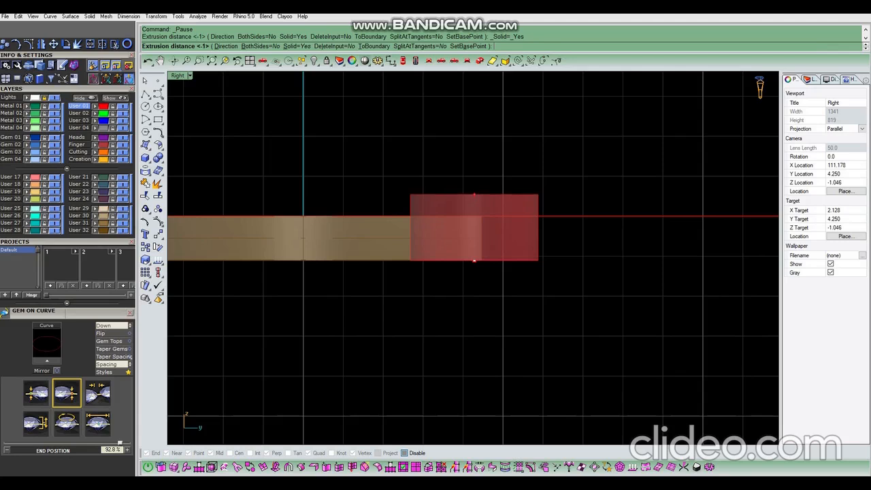
{"action": "left_click", "coordinate": [476, 193]}
Duplicate the disc's top circular edge as a curve
{"action": "right_click_drag", "start_coordinate": [456, 182], "coordinate": [496, 200], "text": "ctrl+shift"}
{"action": "scroll", "coordinate": [496, 199], "scroll_direction": "down", "scroll_amount": 6}
{"action": "type", "text": "de"}
{"action": "key", "text": "Return"}
{"action": "left_click", "coordinate": [470, 198]}
{"action": "key", "text": "Return"}
In the Top view, offset the duplicated edge curve inward by 0.45 mm
{"action": "left_click", "coordinate": [403, 61]}
{"action": "scroll", "coordinate": [418, 170], "scroll_direction": "up", "scroll_amount": 6}
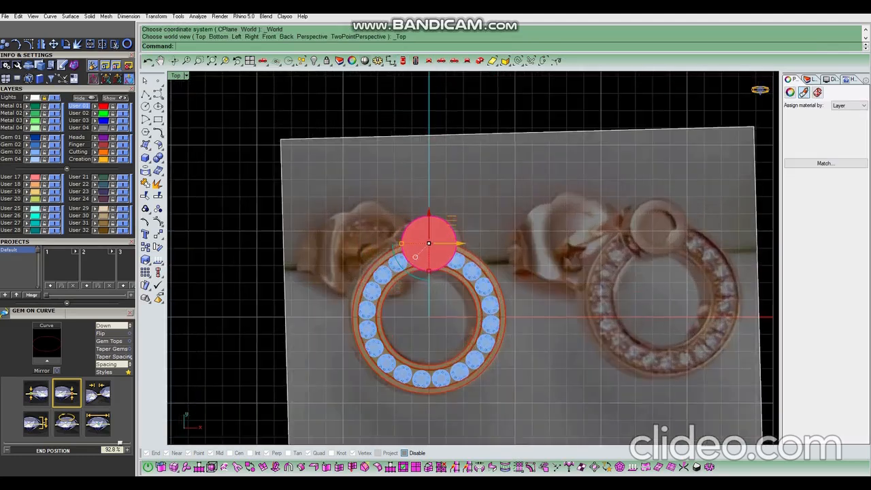
{"action": "right_click_drag", "start_coordinate": [413, 187], "coordinate": [420, 200]}
{"action": "type", "text": "of"}
{"action": "key", "text": "Return"}
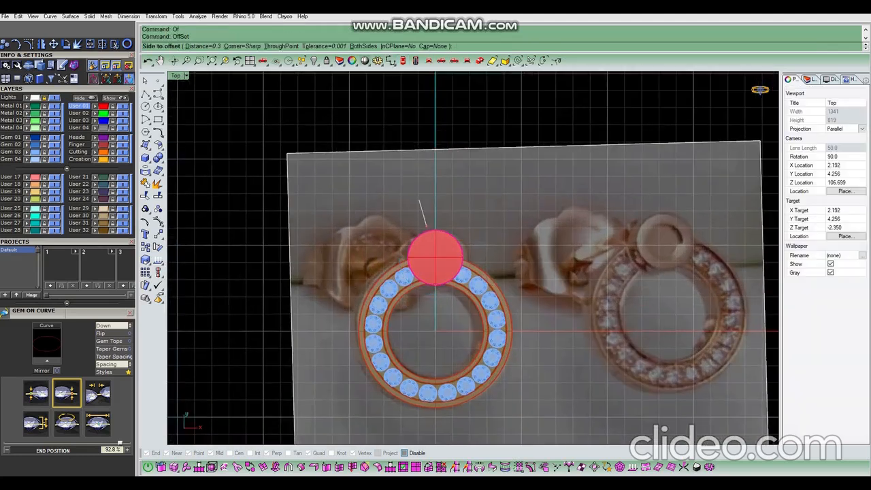
{"action": "type", "text": ".45"}
{"action": "key", "text": "Return"}
{"action": "scroll", "coordinate": [446, 247], "scroll_direction": "up", "scroll_amount": 8}
{"action": "left_click", "coordinate": [446, 247]}
In the Right view, extrude the offset inner circle a short distance down into the disc as a solid
{"action": "left_click", "coordinate": [466, 258]}
{"action": "left_click", "coordinate": [482, 264]}
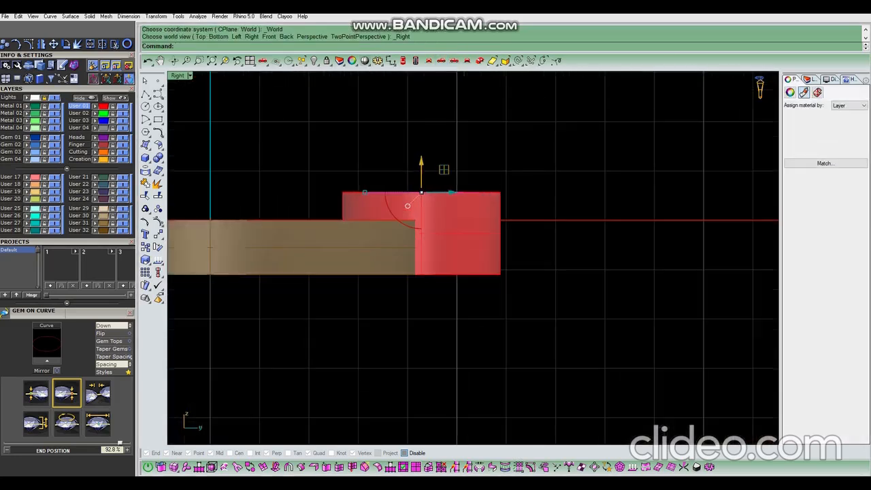
{"action": "middle_click", "coordinate": [449, 142]}
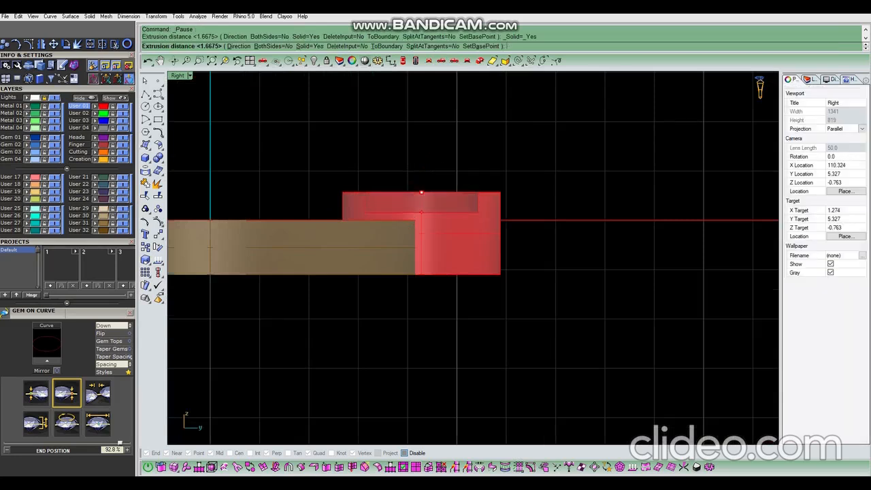
{"action": "left_click", "coordinate": [422, 211]}
Subtract the short inner cylinder from the disc with a Boolean difference to form a shallow round recess
{"action": "right_click_drag", "start_coordinate": [443, 169], "coordinate": [442, 161], "text": "ctrl+shift"}
{"action": "left_click", "coordinate": [458, 231]}
{"action": "left_click", "coordinate": [421, 198]}
{"action": "key", "text": "Return"}
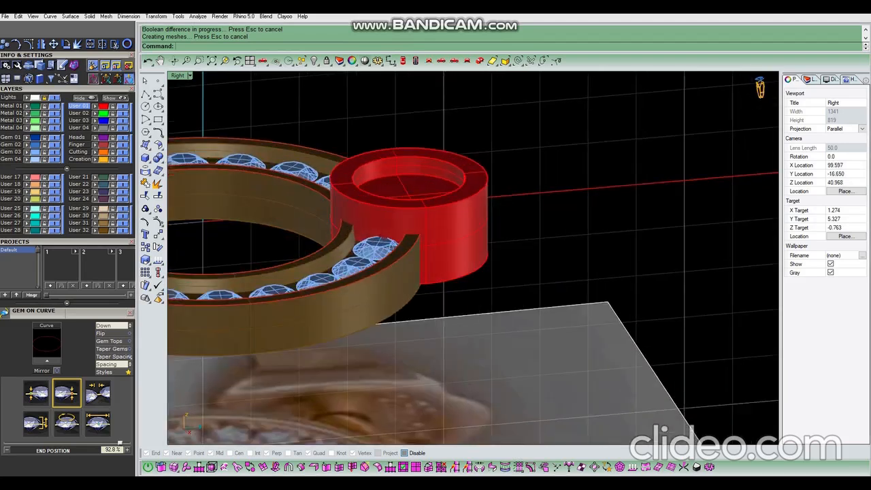
Fillet the inner and outer top edges of the recessed disc with a 0.15 mm radius
{"action": "type", "text": "f"}
{"action": "key", "text": "Return"}
{"action": "key", "text": "Return"}
{"action": "left_click", "coordinate": [465, 183]}
{"action": "left_click", "coordinate": [475, 205]}
{"action": "key", "text": "Return"}
{"action": "key", "text": "Return"}
{"action": "scroll", "coordinate": [475, 178], "scroll_direction": "down", "scroll_amount": 4}
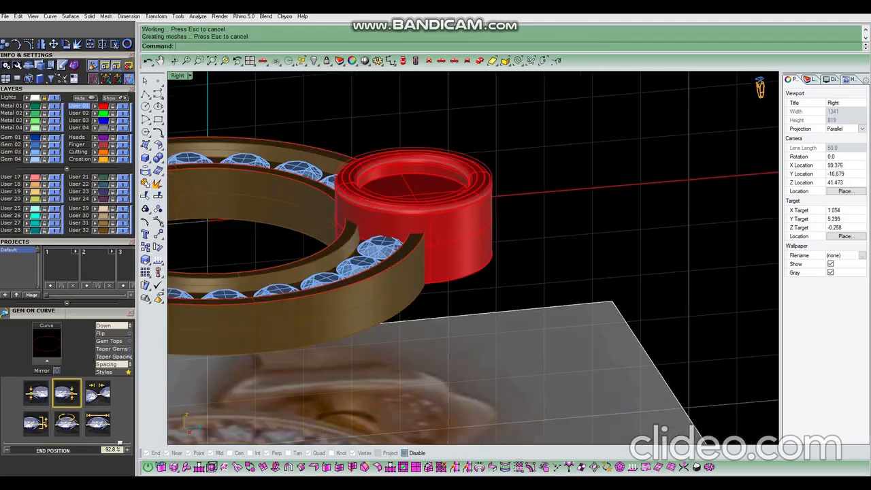
Fillet the remaining circular edge inside the disc's recess with a 0.15 mm radius
{"action": "left_click", "coordinate": [463, 213]}
{"action": "key", "text": "Escape"}
{"action": "type", "text": "f"}
{"action": "key", "text": "Return"}
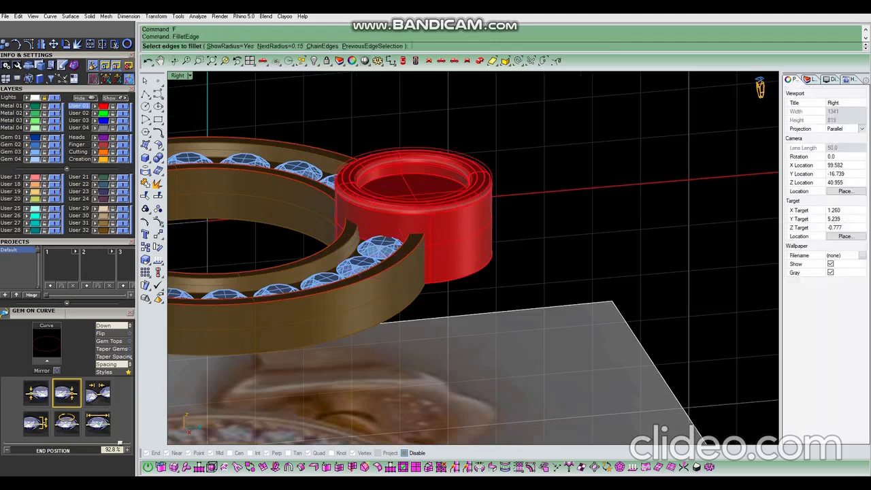
{"action": "key", "text": "Return"}
{"action": "left_click", "coordinate": [432, 174]}
{"action": "key", "text": "Return"}
{"action": "key", "text": "Return"}
{"action": "scroll", "coordinate": [432, 174], "scroll_direction": "up", "scroll_amount": 4}
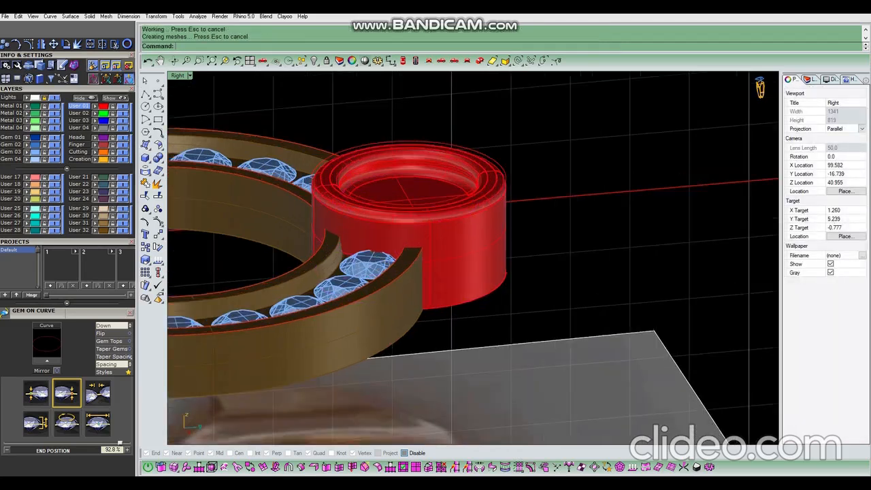
Undo the last fillet and fillet the edge at the bottom of the disc's recess with a 0.1 mm radius
{"action": "left_click", "coordinate": [427, 214]}
{"action": "key", "text": "ctrl+z"}
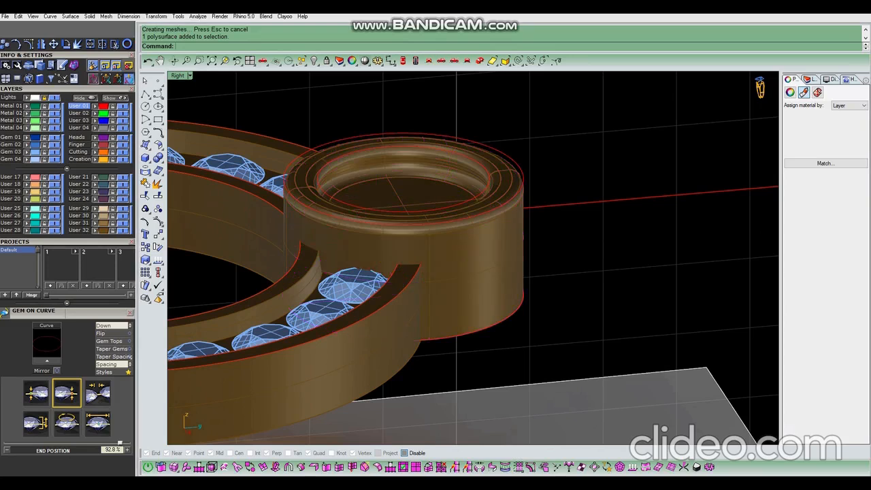
{"action": "left_click", "coordinate": [426, 212]}
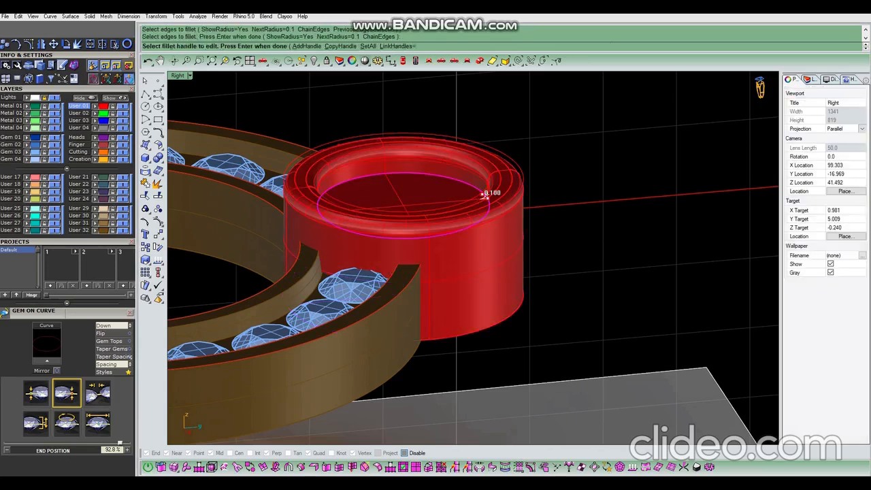
{"action": "key", "text": "Return"}
{"action": "key", "text": "Return"}
{"action": "left_click", "coordinate": [426, 213]}
{"action": "key", "text": "Escape"}
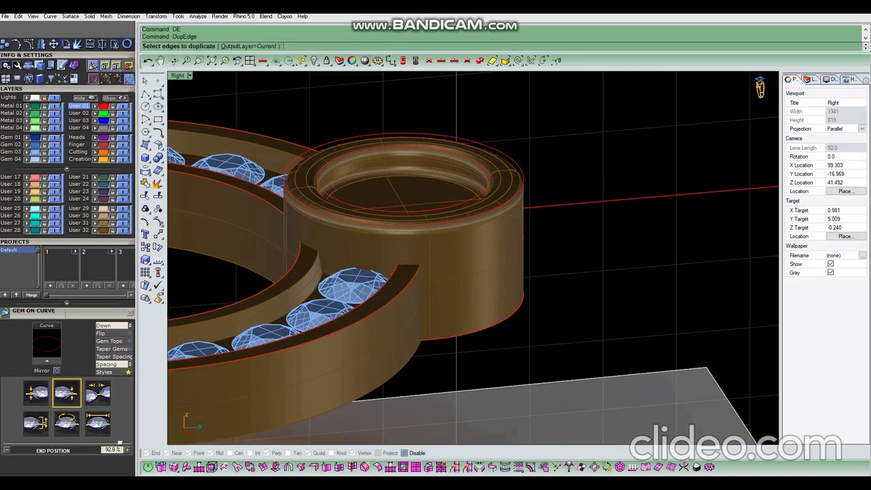
In the Top view, offset the disc's outer circle 0.5 mm inward
{"action": "left_click", "coordinate": [516, 160]}
{"action": "left_click", "coordinate": [485, 195]}
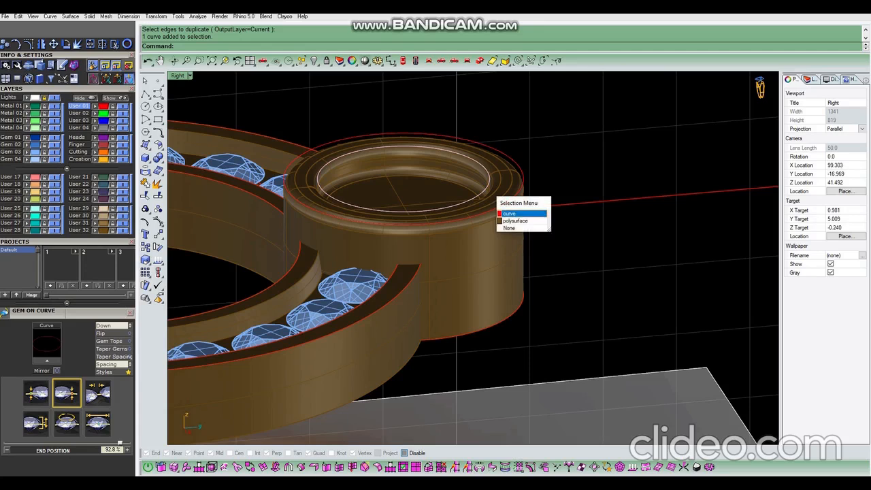
{"action": "left_click", "coordinate": [515, 161]}
{"action": "left_click", "coordinate": [403, 61]}
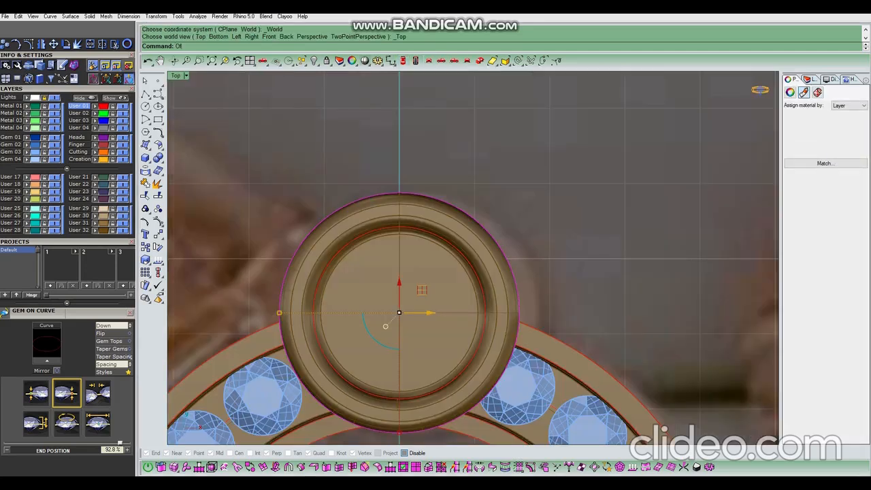
{"action": "type", "text": "fset"}
{"action": "key", "text": "Return"}
{"action": "scroll", "coordinate": [435, 239], "scroll_direction": "up", "scroll_amount": 2}
{"action": "left_click", "coordinate": [434, 240]}
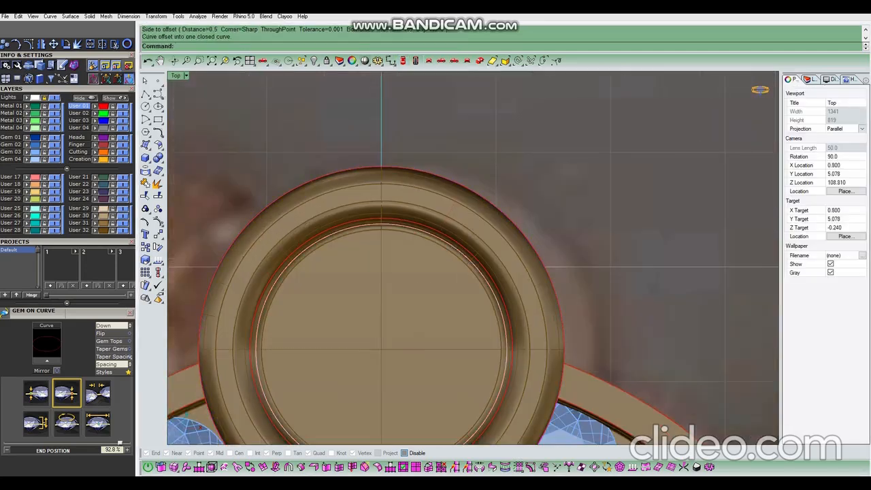
In the Right view with wireframe display, move the offset circle straight down to the level of the recess floor
{"action": "left_click", "coordinate": [445, 241]}
{"action": "left_click", "coordinate": [477, 261]}
{"action": "left_click", "coordinate": [455, 61]}
{"action": "middle_click", "coordinate": [515, 208]}
{"action": "left_click", "coordinate": [526, 243]}
{"action": "type", "text": "M"}
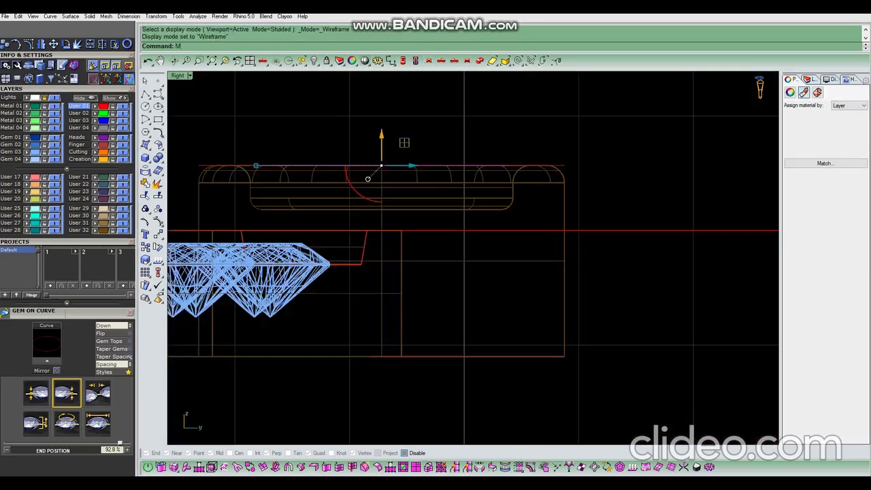
{"action": "key", "text": "Return"}
{"action": "scroll", "coordinate": [520, 187], "scroll_direction": "up", "scroll_amount": 4}
{"action": "left_click", "coordinate": [535, 150]}
{"action": "left_click", "coordinate": [534, 216]}
{"action": "key", "text": "Return"}
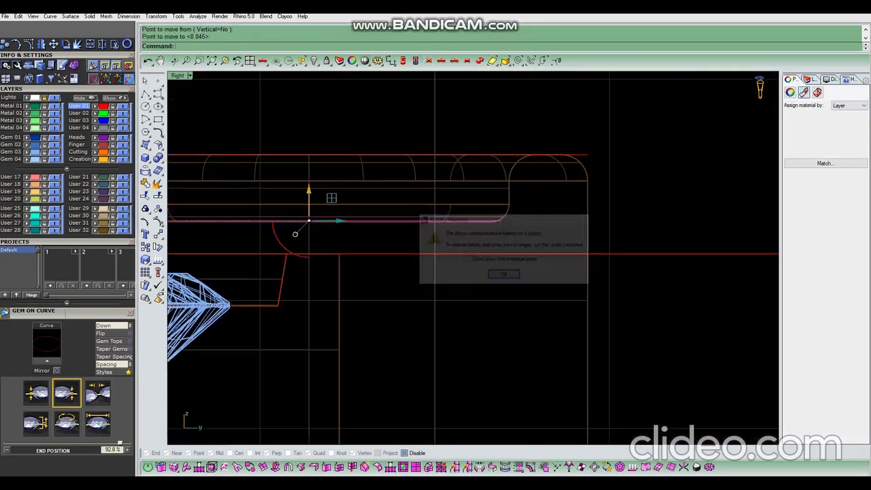
Move the circle 0.47 mm further down and extrude it downward as a solid past the disc's underside
{"action": "scroll", "coordinate": [489, 198], "scroll_direction": "down", "scroll_amount": 7}
{"action": "type", "text": "M"}
{"action": "key", "text": "Return"}
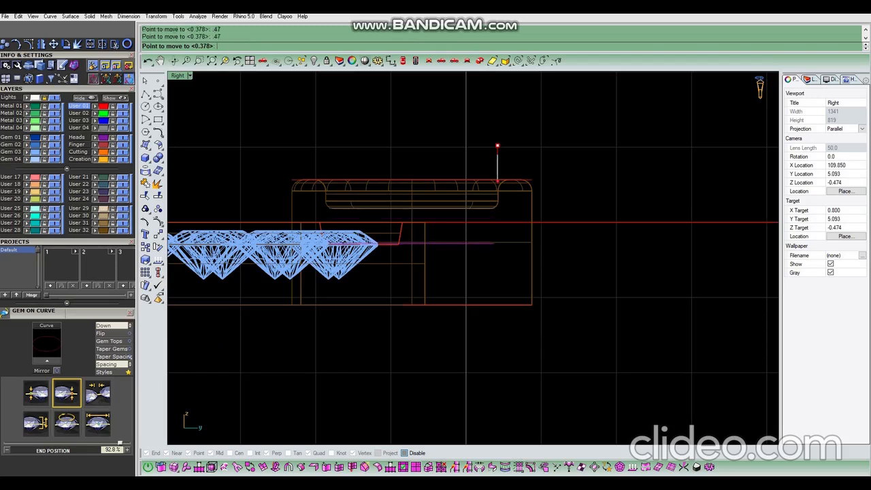
{"action": "middle_click", "coordinate": [494, 265]}
{"action": "left_click", "coordinate": [481, 253]}
{"action": "left_click", "coordinate": [495, 336]}
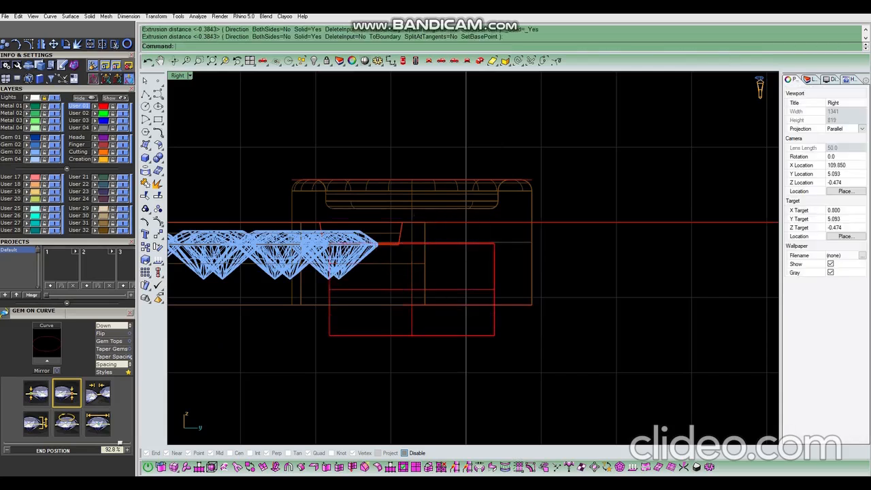
Try to hollow the disc's underside by subtracting the extruded cylinder with a Boolean difference, and undo it
{"action": "left_click", "coordinate": [532, 289]}
{"action": "type", "text": "BD"}
{"action": "key", "text": "Return"}
{"action": "left_click", "coordinate": [495, 324]}
{"action": "key", "text": "Return"}
{"action": "key", "text": "Return"}
{"action": "middle_click", "coordinate": [486, 274]}
{"action": "left_click", "coordinate": [458, 237]}
{"action": "mouse_move", "coordinate": [470, 272]}
{"action": "right_mouse_down", "text": "ctrl+shift"}
{"action": "mouse_move", "coordinate": [493, 177]}
{"action": "mouse_move", "coordinate": [498, 204]}
{"action": "right_mouse_up", "text": "ctrl+shift"}
{"action": "key", "text": "ctrl+z"}
Try the Boolean difference again from below with DeleteInput set to Yes, and undo it
{"action": "left_click", "coordinate": [501, 211]}
{"action": "key", "text": "ctrl+alt+s"}
{"action": "left_click", "coordinate": [446, 333]}
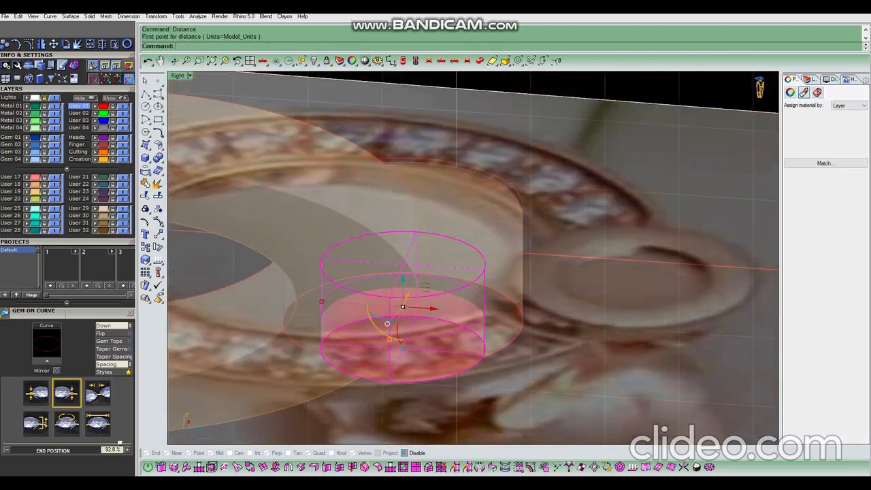
{"action": "left_click", "coordinate": [500, 211]}
{"action": "type", "text": "BD"}
{"action": "key", "text": "Return"}
{"action": "left_click", "coordinate": [446, 333]}
{"action": "key", "text": "Return"}
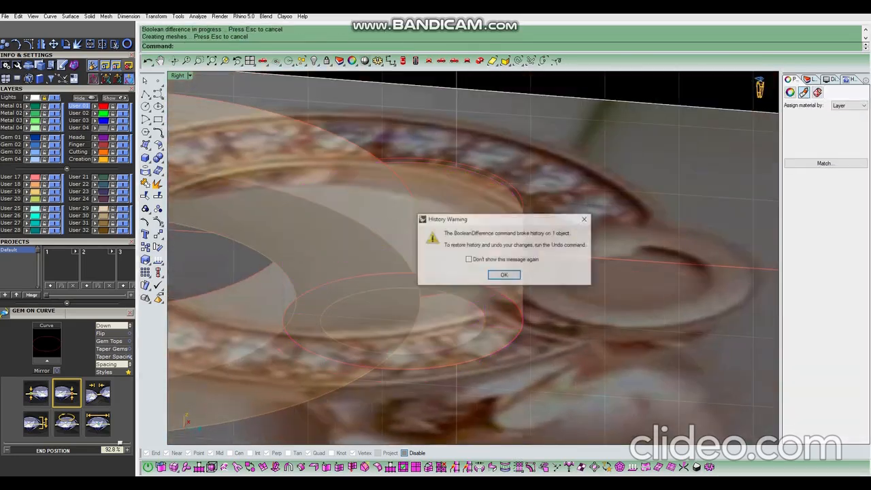
{"action": "key", "text": "Return"}
{"action": "key", "text": "ctrl+z"}
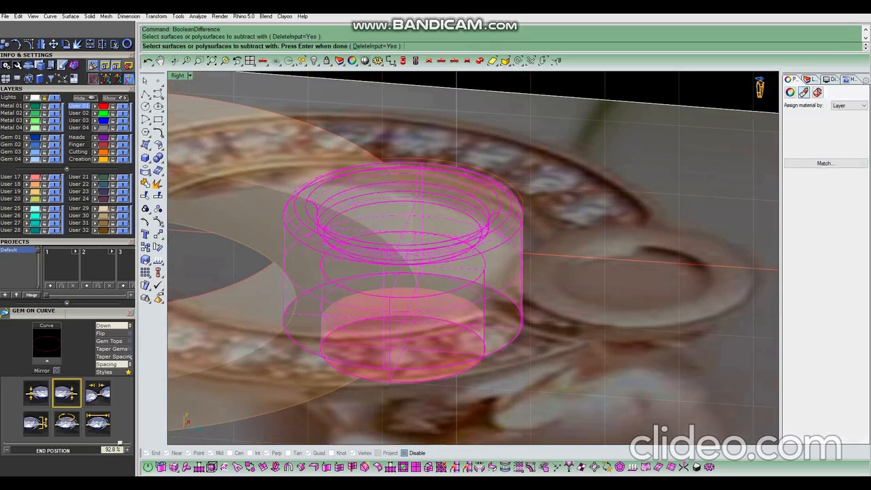
Subtract the cylinder from the disc's underside while keeping the cylinder, and hide the cylinder on layer User 17
{"action": "left_click", "coordinate": [446, 334]}
{"action": "type", "text": "d"}
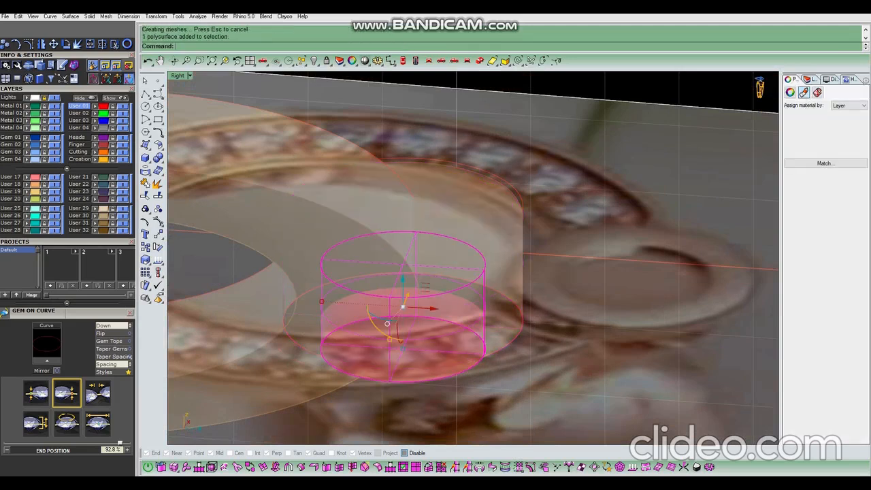
{"action": "left_click", "coordinate": [26, 177]}
{"action": "left_click", "coordinate": [54, 177]}
Extrude the disc's outer circle as a solid cylinder and shift it so it extends above and below the disc
{"action": "scroll", "coordinate": [503, 235], "scroll_direction": "down", "scroll_amount": 6}
{"action": "right_click_drag", "start_coordinate": [502, 235], "coordinate": [429, 235], "text": "ctrl+shift"}
{"action": "right_click_drag", "start_coordinate": [408, 143], "coordinate": [395, 184], "text": "ctrl+shift"}
{"action": "scroll", "coordinate": [432, 249], "scroll_direction": "up", "scroll_amount": 3}
{"action": "left_click", "coordinate": [436, 243]}
{"action": "left_click", "coordinate": [455, 266]}
{"action": "middle_click", "coordinate": [427, 242]}
{"action": "left_click", "coordinate": [413, 232]}
{"action": "left_click", "coordinate": [469, 355]}
{"action": "left_click_drag", "start_coordinate": [471, 335], "coordinate": [470, 307]}
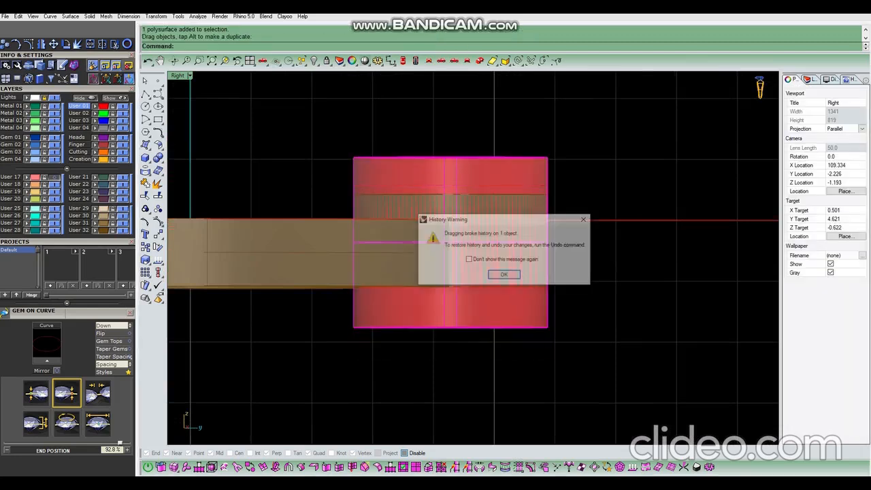
{"action": "key", "text": "Return"}
In the Top view, scale the large cylinder down slightly so it sits just inside the disc's outer edge
{"action": "key", "text": "ctrl+F1"}
{"action": "scroll", "coordinate": [354, 272], "scroll_direction": "up", "scroll_amount": 10}
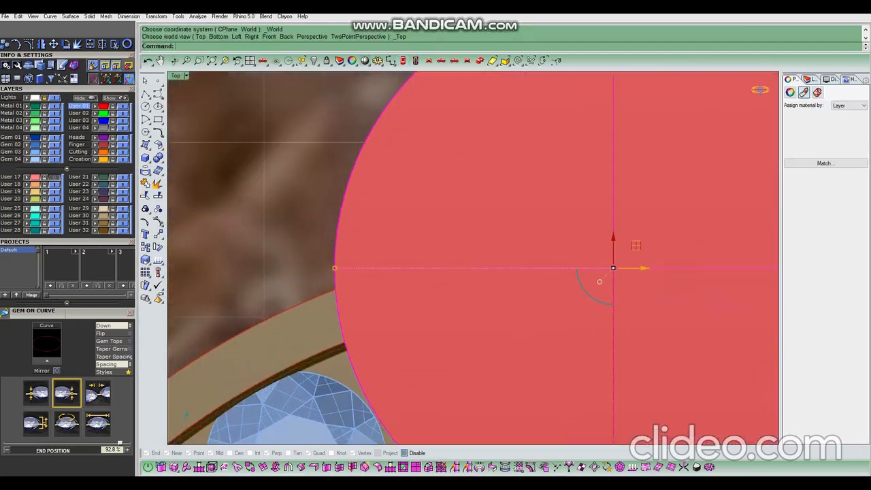
{"action": "left_click_drag", "start_coordinate": [335, 269], "coordinate": [340, 269], "text": "shift"}
{"action": "key", "text": "Escape"}
{"action": "scroll", "coordinate": [335, 257], "scroll_direction": "down", "scroll_amount": 12}
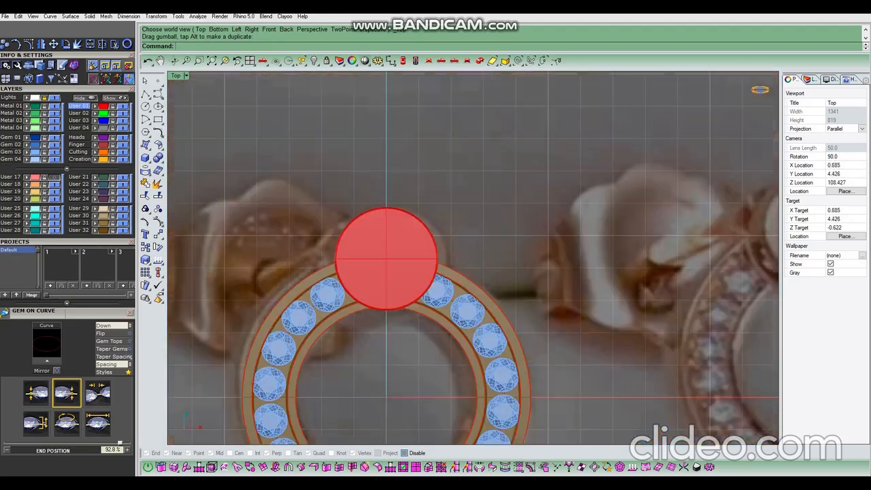
Subtract the large cylinder from the channel ring with a Boolean difference, and hide the cylinder on layer User 18
{"action": "right_click_drag", "start_coordinate": [335, 257], "coordinate": [322, 205], "text": "ctrl+shift"}
{"action": "scroll", "coordinate": [400, 267], "scroll_direction": "up", "scroll_amount": 8}
{"action": "left_click", "coordinate": [403, 270]}
{"action": "scroll", "coordinate": [403, 269], "scroll_direction": "down", "scroll_amount": 4}
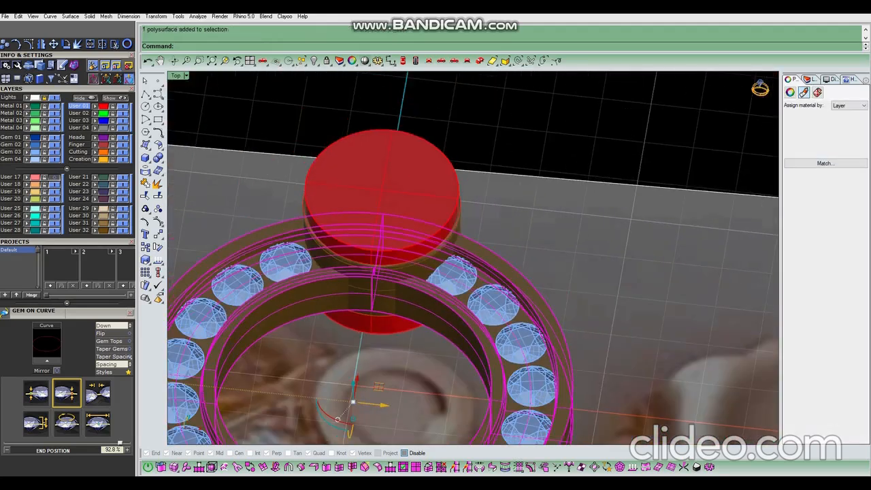
{"action": "left_click", "coordinate": [399, 211]}
{"action": "key", "text": "Return"}
{"action": "left_click", "coordinate": [398, 211]}
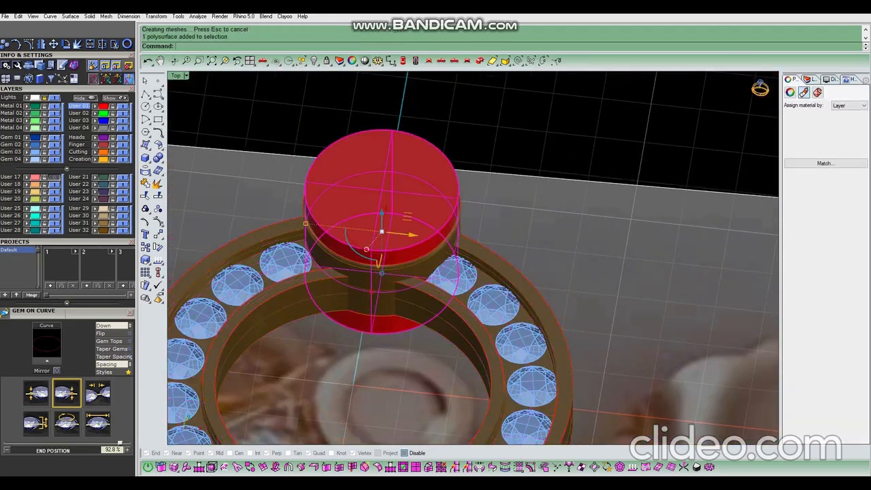
{"action": "key", "text": "Delete"}
{"action": "scroll", "coordinate": [478, 269], "scroll_direction": "down", "scroll_amount": 6}
{"action": "right_click_drag", "start_coordinate": [478, 269], "coordinate": [485, 286], "text": "ctrl+shift"}
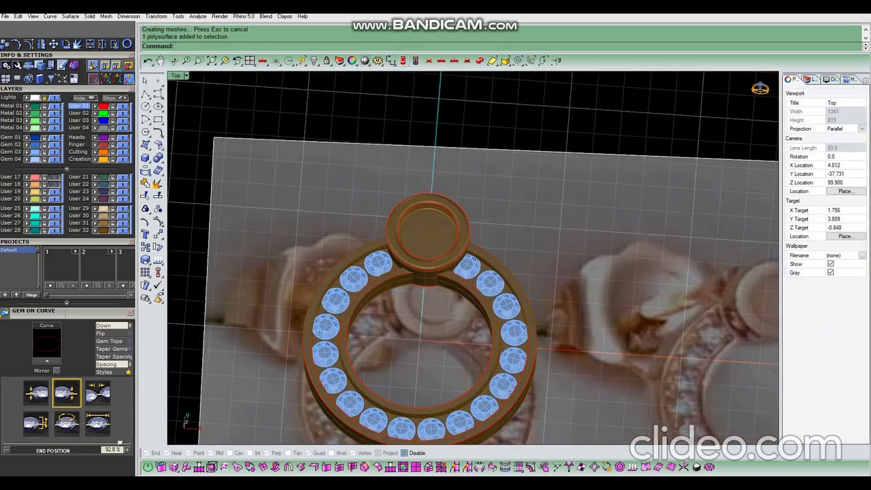
Reopen the channel ring's gem row for editing in the Top view and set its culet direction to Object
{"action": "left_click", "coordinate": [403, 61]}
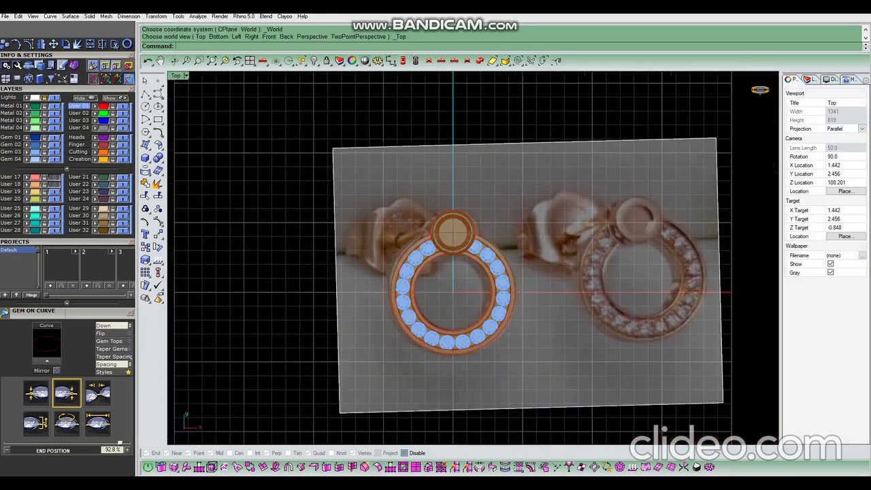
{"action": "scroll", "coordinate": [608, 243], "scroll_direction": "up", "scroll_amount": 6}
{"action": "scroll", "coordinate": [608, 243], "scroll_direction": "down", "scroll_amount": 4}
{"action": "scroll", "coordinate": [457, 252], "scroll_direction": "up", "scroll_amount": 7}
{"action": "left_click", "coordinate": [455, 258]}
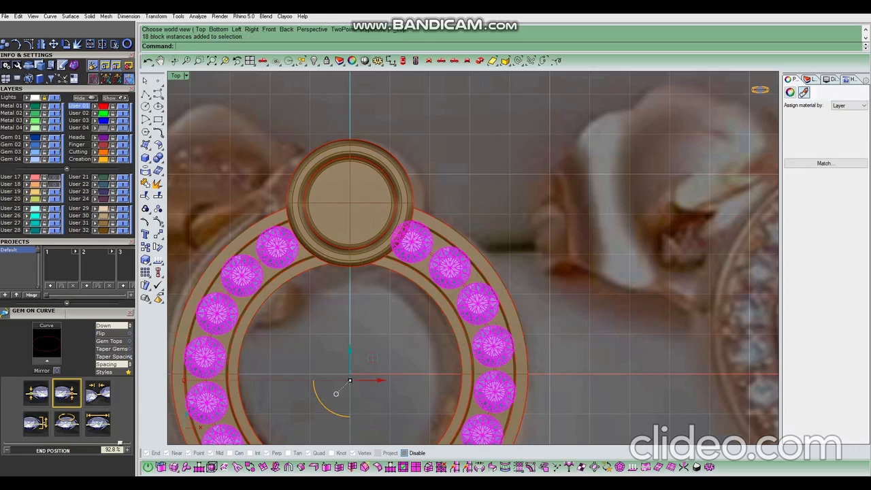
{"action": "scroll", "coordinate": [416, 237], "scroll_direction": "up", "scroll_amount": 6}
{"action": "key", "text": "F6"}
{"action": "left_click", "coordinate": [448, 237]}
{"action": "scroll", "coordinate": [450, 239], "scroll_direction": "down", "scroll_amount": 6}
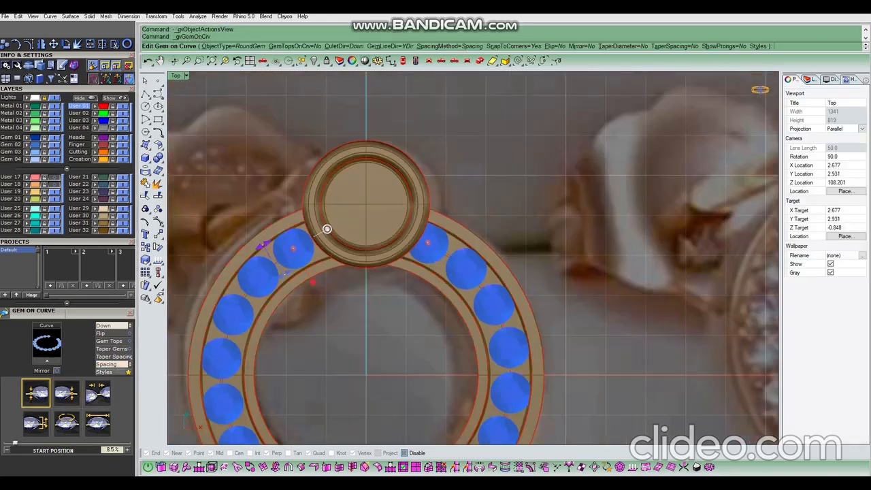
{"action": "key", "text": "F4"}
{"action": "scroll", "coordinate": [478, 271], "scroll_direction": "up", "scroll_amount": 8}
{"action": "left_click", "coordinate": [498, 254]}
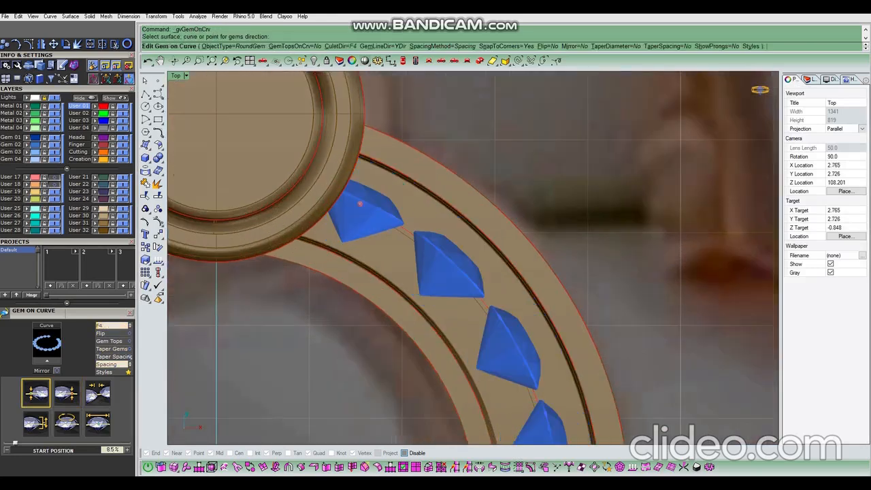
{"action": "left_click", "coordinate": [111, 326]}
{"action": "left_click", "coordinate": [111, 326]}
{"action": "left_click", "coordinate": [360, 203]}
Set the gem spacing to 0.1 mm, pull the row's end position to 91.1 %, and accept the gem row
{"action": "left_click", "coordinate": [98, 423]}
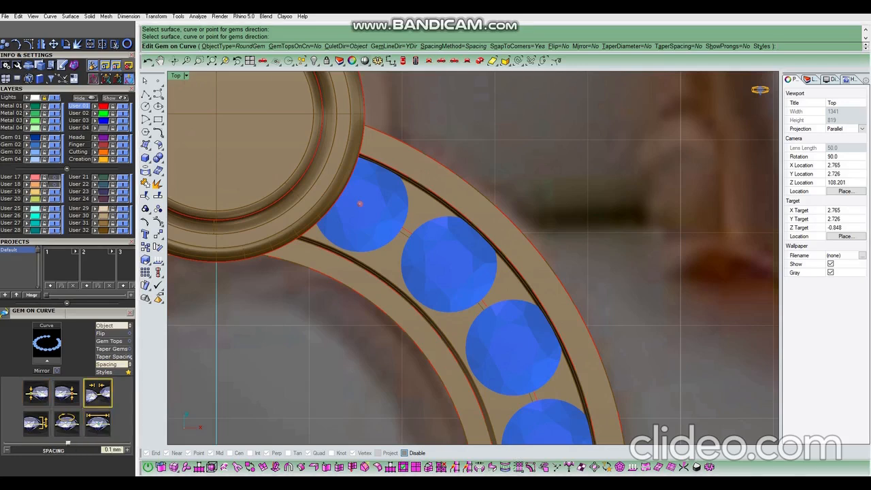
{"action": "left_click_drag", "start_coordinate": [360, 203], "coordinate": [389, 221]}
{"action": "key", "text": "Return"}
Scale the gems' guide curve slightly in 2D about the origin to centre the gems in the channel
{"action": "left_click", "coordinate": [436, 254]}
{"action": "type", "text": "sc2"}
{"action": "key", "text": "Return"}
{"action": "type", "text": "0"}
{"action": "key", "text": "Return"}
{"action": "scroll", "coordinate": [453, 240], "scroll_direction": "up", "scroll_amount": 6}
{"action": "left_click", "coordinate": [603, 177]}
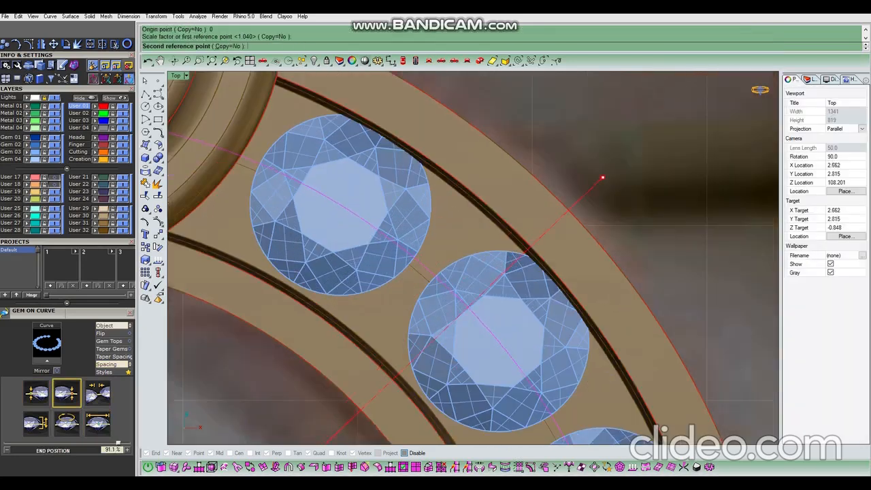
{"action": "left_click", "coordinate": [402, 211]}
Reopen the gem row on the rescaled guide curve for editing
{"action": "key", "text": "F6"}
{"action": "left_click", "coordinate": [401, 211]}
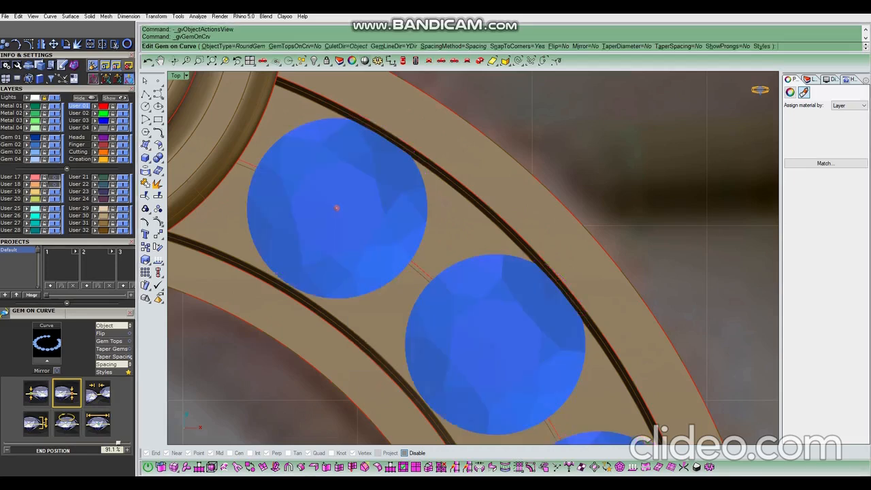
{"action": "scroll", "coordinate": [424, 222], "scroll_direction": "down", "scroll_amount": 2}
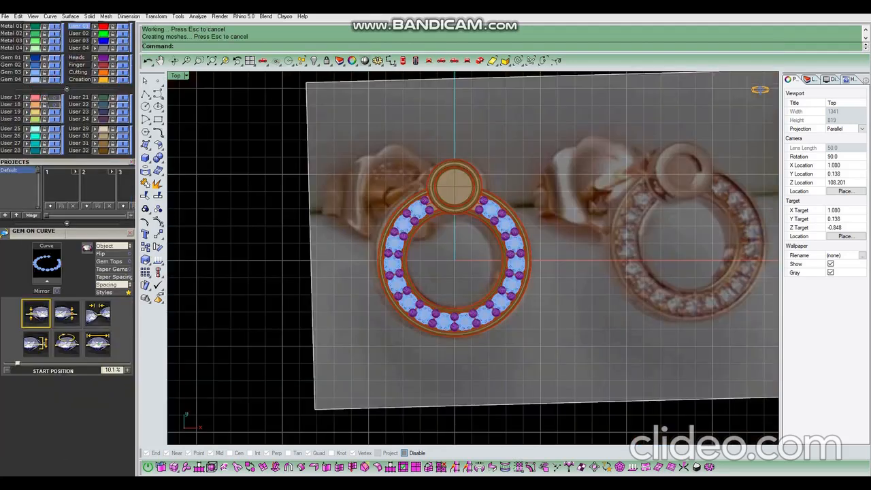
Paste the copied earring post assembly into the model
{"action": "scroll", "coordinate": [471, 224], "scroll_direction": "down", "scroll_amount": 6}
{"action": "scroll", "coordinate": [471, 194], "scroll_direction": "up", "scroll_amount": 8}
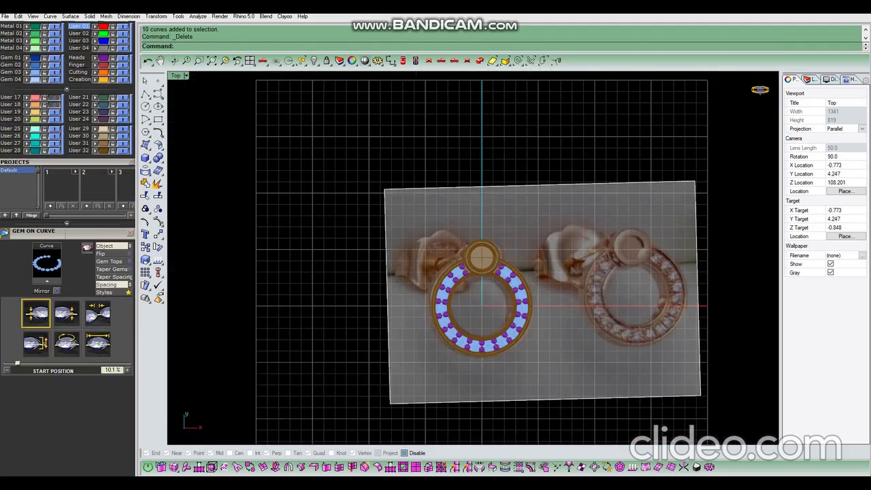
{"action": "scroll", "coordinate": [521, 258], "scroll_direction": "up", "scroll_amount": 4}
{"action": "key", "text": "ctrl+v"}
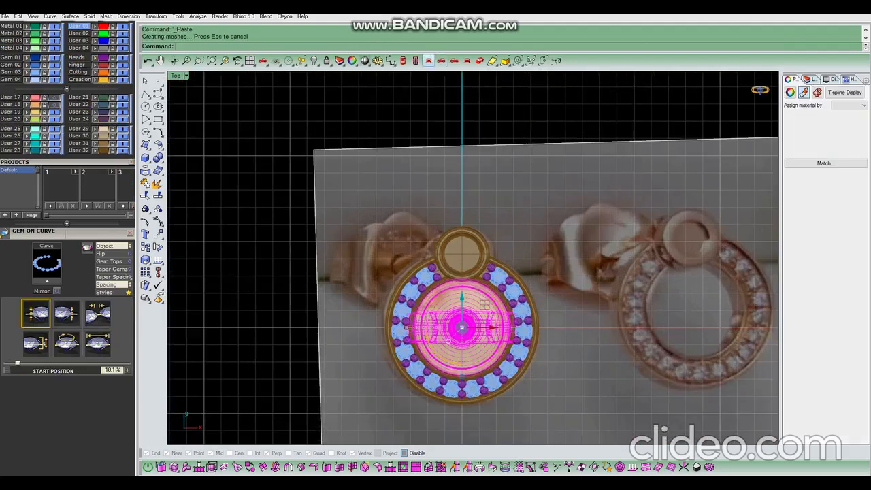
{"action": "left_click", "coordinate": [441, 61]}
{"action": "scroll", "coordinate": [391, 289], "scroll_direction": "up", "scroll_amount": 2}
Select the pasted post assembly and move it under the junction of the channel ring and the disc
{"action": "left_click_drag", "start_coordinate": [408, 280], "coordinate": [513, 329]}
{"action": "scroll", "coordinate": [535, 274], "scroll_direction": "up", "scroll_amount": 2}
{"action": "middle_click", "coordinate": [535, 273]}
{"action": "right_click", "coordinate": [497, 237]}
{"action": "scroll", "coordinate": [516, 264], "scroll_direction": "up", "scroll_amount": 10}
{"action": "left_click_drag", "start_coordinate": [497, 250], "coordinate": [387, 217]}
{"action": "middle_click", "coordinate": [446, 218]}
{"action": "left_click", "coordinate": [446, 219]}
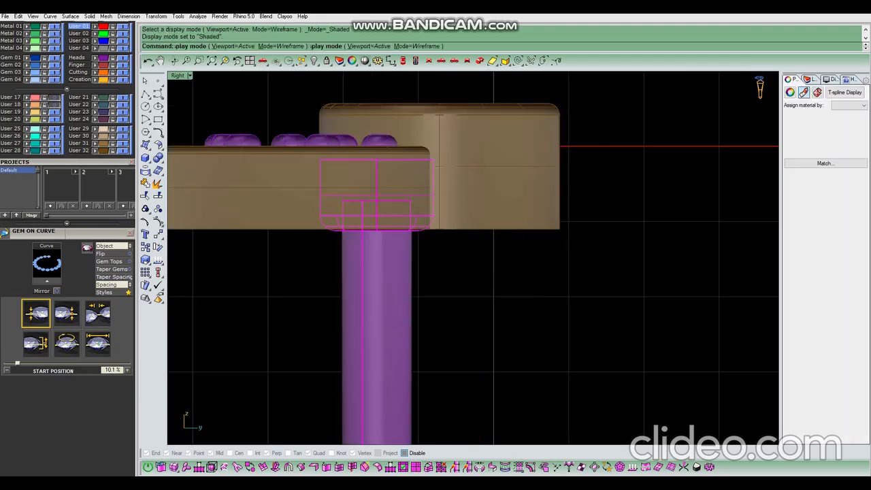
Fine-tune the post assembly in the Right view so its base cup sits flush with the earring's underside
{"action": "scroll", "coordinate": [448, 217], "scroll_direction": "up", "scroll_amount": 8}
{"action": "right_click_drag", "start_coordinate": [449, 216], "coordinate": [330, 215]}
{"action": "scroll", "coordinate": [473, 209], "scroll_direction": "up", "scroll_amount": 13}
{"action": "left_click", "coordinate": [469, 214]}
{"action": "scroll", "coordinate": [470, 215], "scroll_direction": "down", "scroll_amount": 10}
{"action": "right_click_drag", "start_coordinate": [470, 215], "coordinate": [534, 211]}
{"action": "key", "text": "Escape"}
Put the straight post on the Creation layer and hide that layer
{"action": "left_click", "coordinate": [55, 112]}
{"action": "left_click", "coordinate": [55, 111]}
{"action": "left_click", "coordinate": [391, 235]}
{"action": "scroll", "coordinate": [415, 215], "scroll_direction": "down", "scroll_amount": 8}
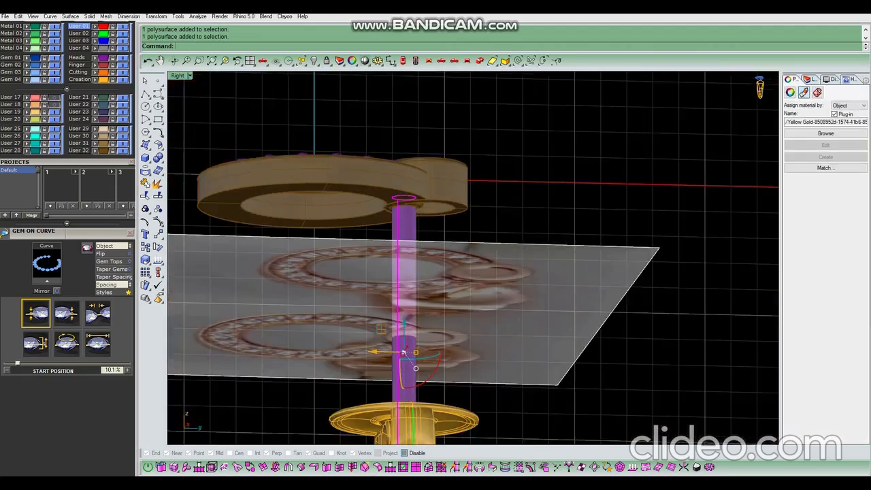
{"action": "key", "text": "Escape"}
{"action": "scroll", "coordinate": [416, 201], "scroll_direction": "up", "scroll_amount": 10}
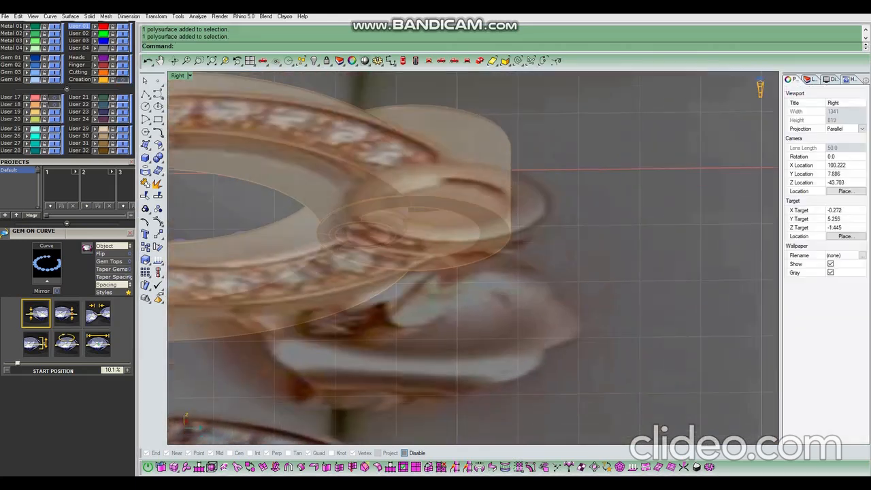
Subtract the post from the underside of the disc with a Boolean difference, keeping the post
{"action": "scroll", "coordinate": [363, 229], "scroll_direction": "up", "scroll_amount": 6}
{"action": "left_click", "coordinate": [368, 226]}
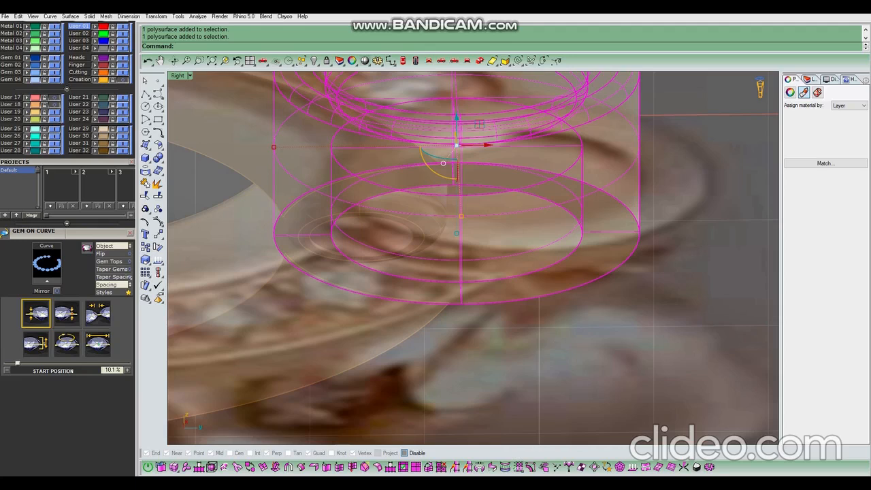
{"action": "left_click", "coordinate": [362, 327]}
{"action": "key", "text": "Return"}
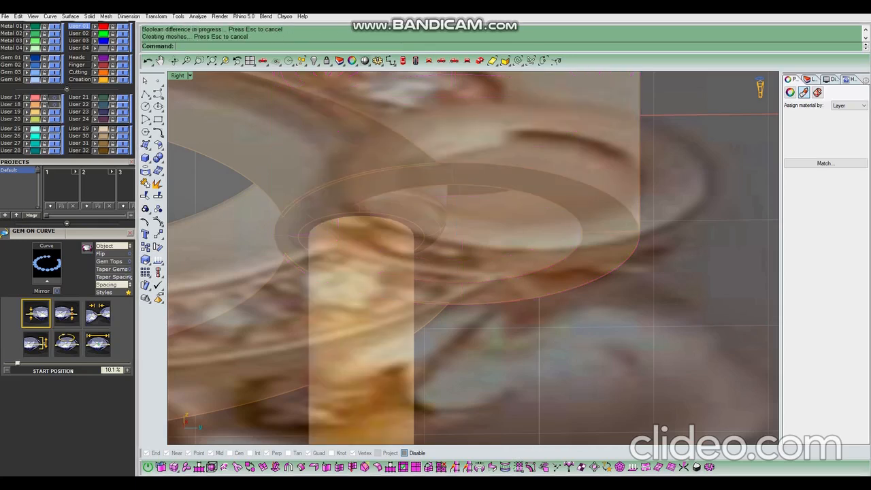
Hide the Creation layer so only the earring ring, disc, gems and prongs remain in view
{"action": "left_click", "coordinate": [123, 79]}
{"action": "scroll", "coordinate": [521, 198], "scroll_direction": "down", "scroll_amount": 10}
{"action": "right_click_drag", "start_coordinate": [470, 252], "coordinate": [534, 307], "text": "ctrl+shift"}
{"action": "scroll", "coordinate": [473, 259], "scroll_direction": "down", "scroll_amount": 2}
{"action": "right_click_drag", "start_coordinate": [442, 224], "coordinate": [526, 282]}
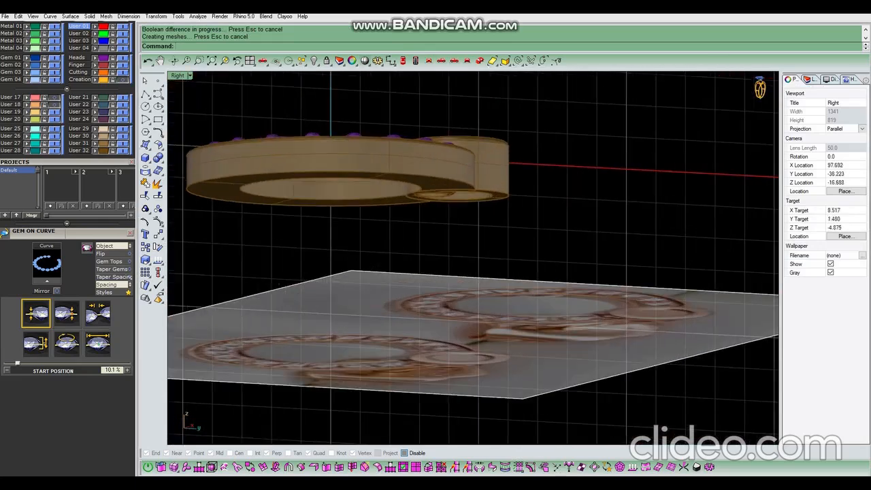
{"action": "left_click", "coordinate": [436, 163]}
{"action": "right_click_drag", "start_coordinate": [436, 224], "coordinate": [524, 299], "text": "ctrl+shift"}
{"action": "scroll", "coordinate": [473, 259], "scroll_direction": "down", "scroll_amount": 4}
{"action": "key", "text": "Escape"}
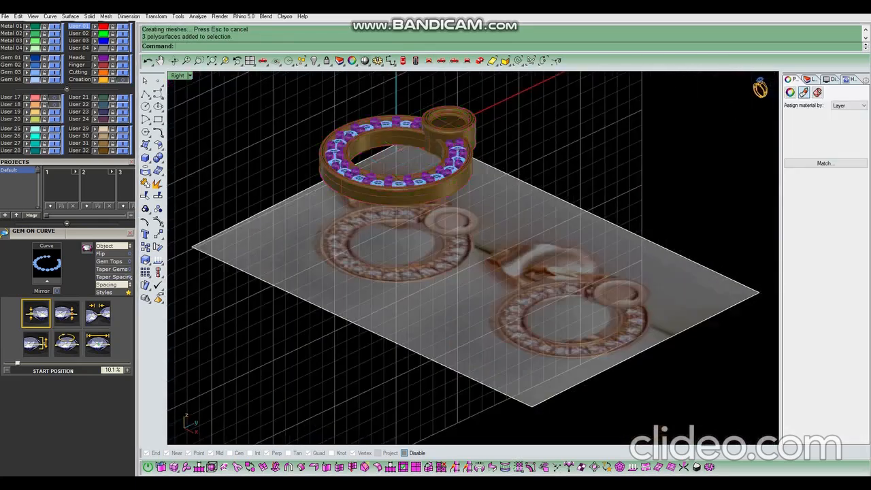
Select all objects and shrink their trimmed surfaces
{"action": "scroll", "coordinate": [411, 125], "scroll_direction": "up", "scroll_amount": 8}
{"action": "key", "text": "ctrl+a"}
{"action": "type", "text": "st"}
{"action": "key", "text": "Return"}
{"action": "key", "text": "Escape"}
{"action": "scroll", "coordinate": [517, 194], "scroll_direction": "down", "scroll_amount": 6}
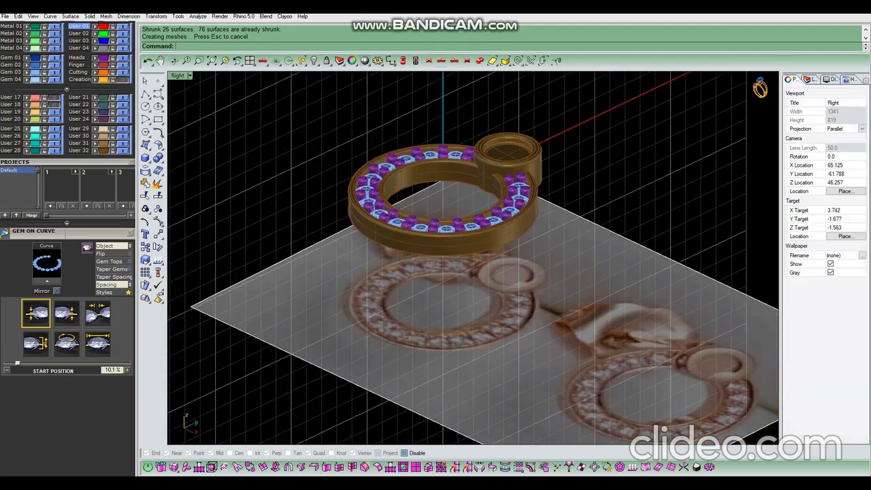
Examine the gems, prongs and round top piece from the side in wireframe, and the whole earring in shaded display
{"action": "left_click", "coordinate": [442, 62]}
{"action": "middle_click", "coordinate": [538, 158]}
{"action": "left_click", "coordinate": [529, 158]}
{"action": "scroll", "coordinate": [572, 230], "scroll_direction": "up", "scroll_amount": 12}
{"action": "scroll", "coordinate": [422, 234], "scroll_direction": "down", "scroll_amount": 4}
{"action": "scroll", "coordinate": [516, 286], "scroll_direction": "up", "scroll_amount": 4}
{"action": "scroll", "coordinate": [405, 199], "scroll_direction": "down", "scroll_amount": 6}
{"action": "scroll", "coordinate": [507, 204], "scroll_direction": "up", "scroll_amount": 2}
{"action": "middle_click", "coordinate": [471, 209]}
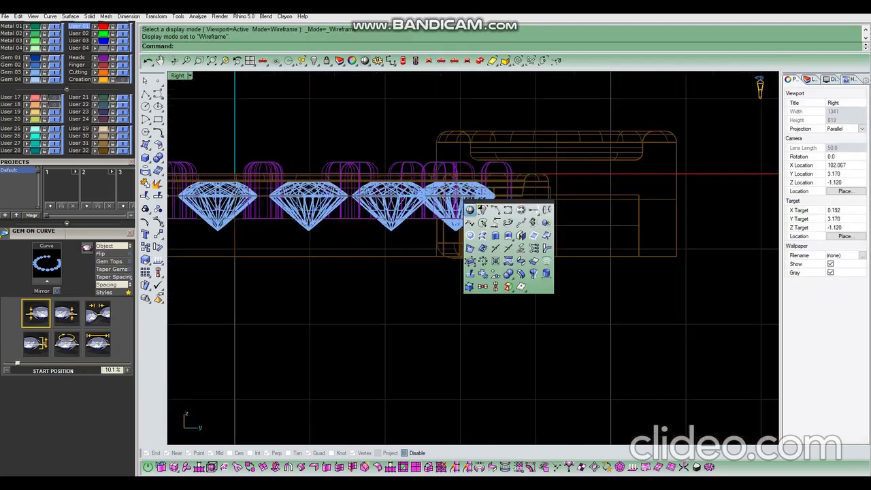
{"action": "left_click", "coordinate": [470, 210]}
{"action": "scroll", "coordinate": [471, 210], "scroll_direction": "down", "scroll_amount": 5}
{"action": "right_click_drag", "start_coordinate": [436, 204], "coordinate": [586, 286], "text": "ctrl+shift"}
{"action": "scroll", "coordinate": [516, 272], "scroll_direction": "up", "scroll_amount": 6}
{"action": "scroll", "coordinate": [515, 272], "scroll_direction": "down", "scroll_amount": 5}
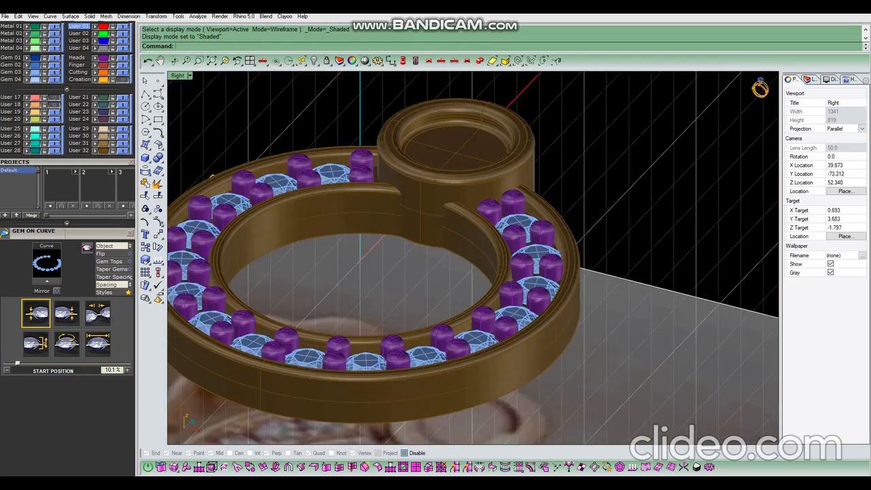
In the Top view, draw an origin-centred circle along the channel ring's outer edge and offset it inward
{"action": "left_click", "coordinate": [403, 61]}
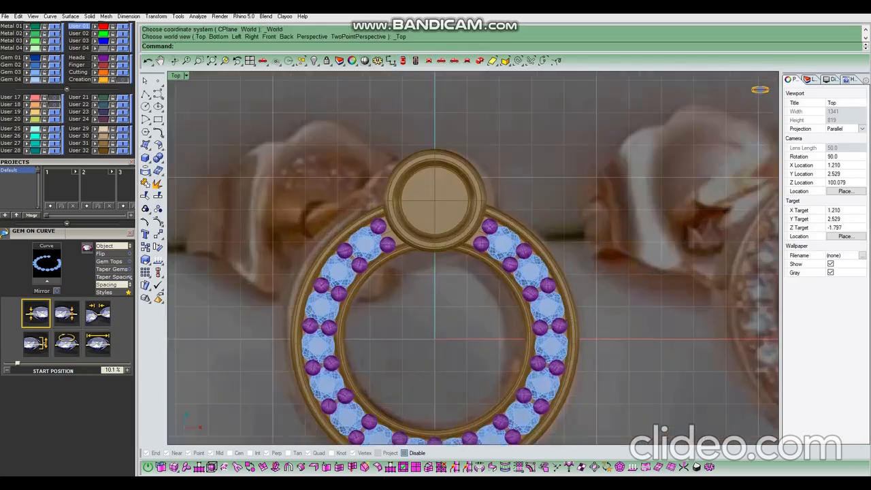
{"action": "type", "text": "Ci"}
{"action": "key", "text": "Return"}
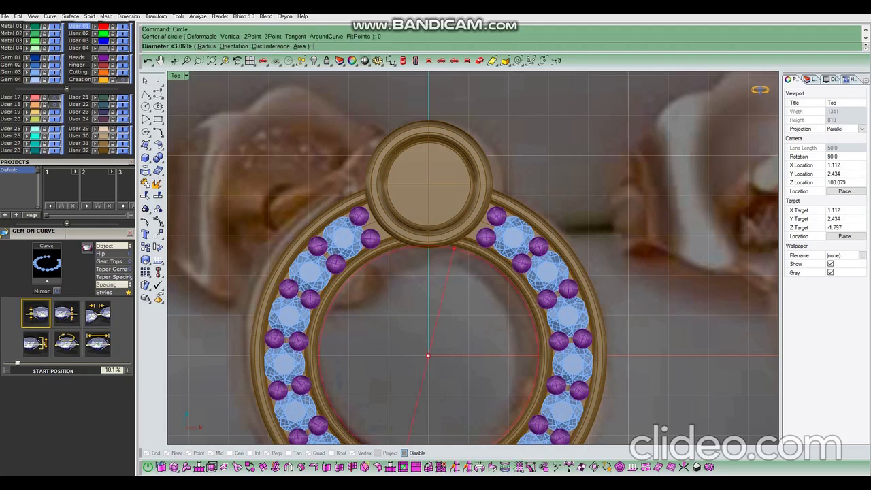
{"action": "scroll", "coordinate": [422, 187], "scroll_direction": "up", "scroll_amount": 4}
{"action": "key", "text": "Escape"}
{"action": "middle_click", "coordinate": [451, 196]}
{"action": "left_click", "coordinate": [465, 237]}
{"action": "left_click", "coordinate": [468, 183]}
{"action": "type", "text": "Of"}
{"action": "key", "text": "Return"}
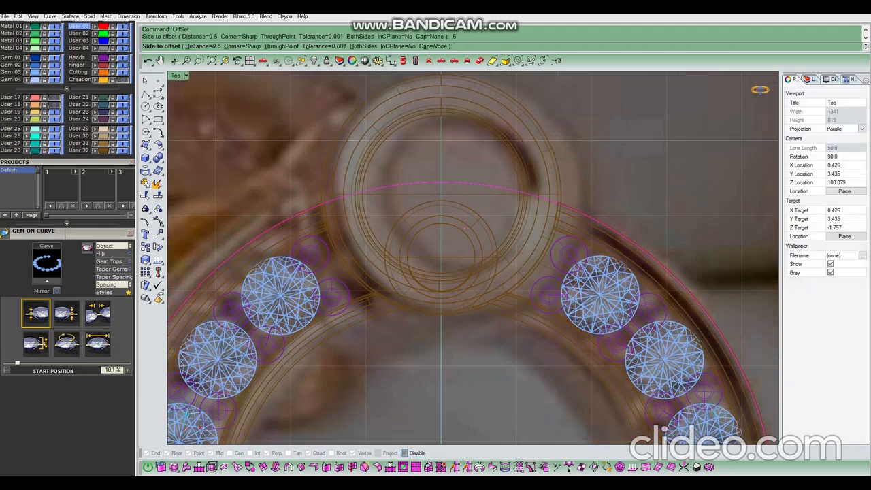
Move the offset circle down 0.55 in the Right view
{"action": "type", "text": ".55"}
{"action": "key", "text": "Return"}
{"action": "left_click", "coordinate": [455, 222]}
{"action": "left_click", "coordinate": [455, 224]}
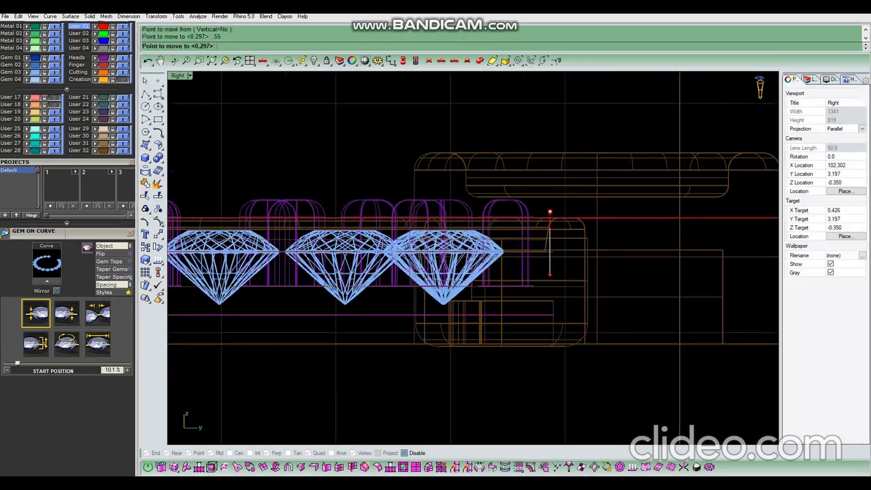
Extrude the offset circle downward into a closed solid disc extending past the ring's underside
{"action": "middle_click", "coordinate": [518, 303]}
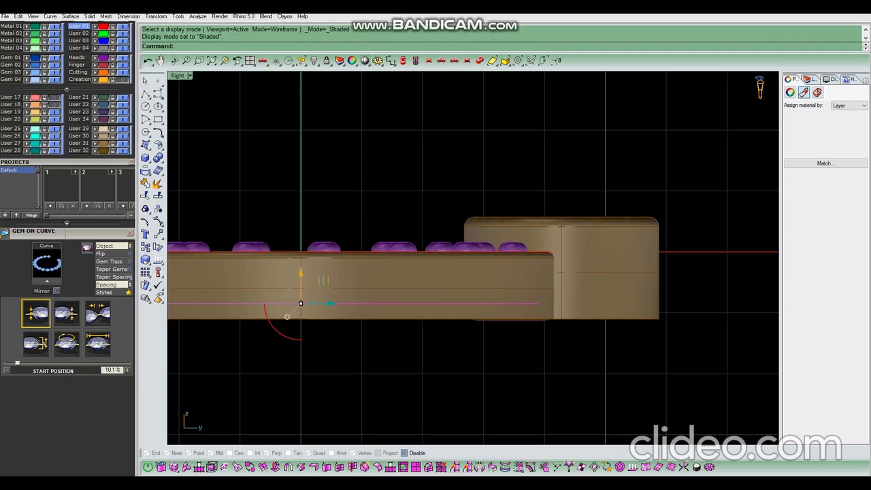
{"action": "middle_click", "coordinate": [519, 313]}
{"action": "left_click", "coordinate": [518, 301]}
{"action": "left_click", "coordinate": [518, 338]}
Subtract the extruded disc from the channel ring with a Boolean difference and delete the cutter
{"action": "left_click", "coordinate": [514, 300]}
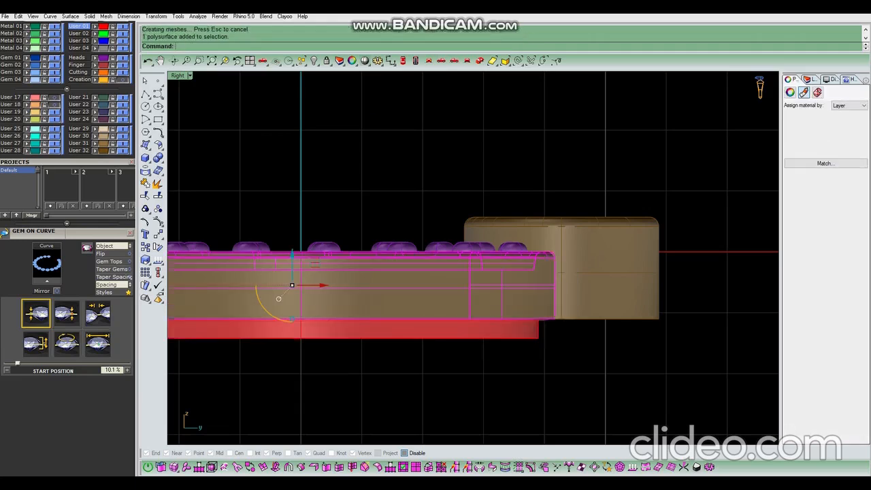
{"action": "key", "text": "Return"}
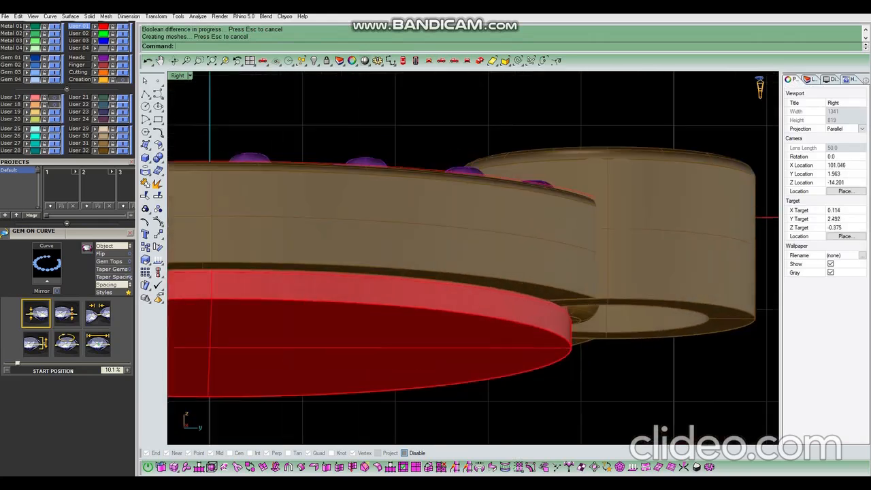
{"action": "left_click", "coordinate": [593, 257]}
{"action": "left_click", "coordinate": [553, 329]}
{"action": "key", "text": "Delete"}
Select all the channel gems and prongs and move them up 0.1 in the Right view
{"action": "scroll", "coordinate": [563, 314], "scroll_direction": "down", "scroll_amount": 6}
{"action": "right_click_drag", "start_coordinate": [555, 324], "coordinate": [680, 402]}
{"action": "right_click_drag", "start_coordinate": [579, 286], "coordinate": [579, 354]}
{"action": "scroll", "coordinate": [545, 307], "scroll_direction": "up", "scroll_amount": 3}
{"action": "right_click_drag", "start_coordinate": [545, 306], "coordinate": [525, 316]}
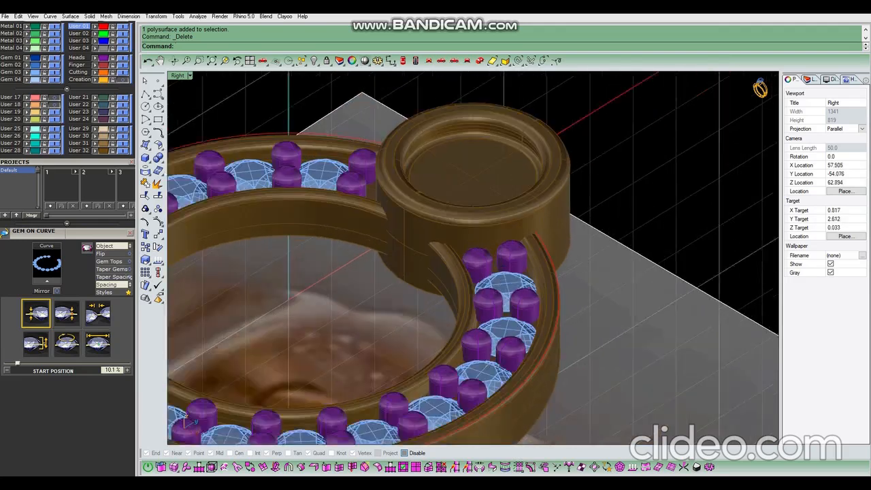
{"action": "scroll", "coordinate": [520, 310], "scroll_direction": "up", "scroll_amount": 1}
{"action": "left_click", "coordinate": [521, 310]}
{"action": "left_click", "coordinate": [501, 290], "text": "shift"}
{"action": "left_click", "coordinate": [429, 61]}
{"action": "scroll", "coordinate": [519, 207], "scroll_direction": "down", "scroll_amount": 2}
{"action": "type", "text": "m"}
{"action": "key", "text": "Return"}
{"action": "scroll", "coordinate": [496, 230], "scroll_direction": "up", "scroll_amount": 8}
{"action": "left_click", "coordinate": [498, 211]}
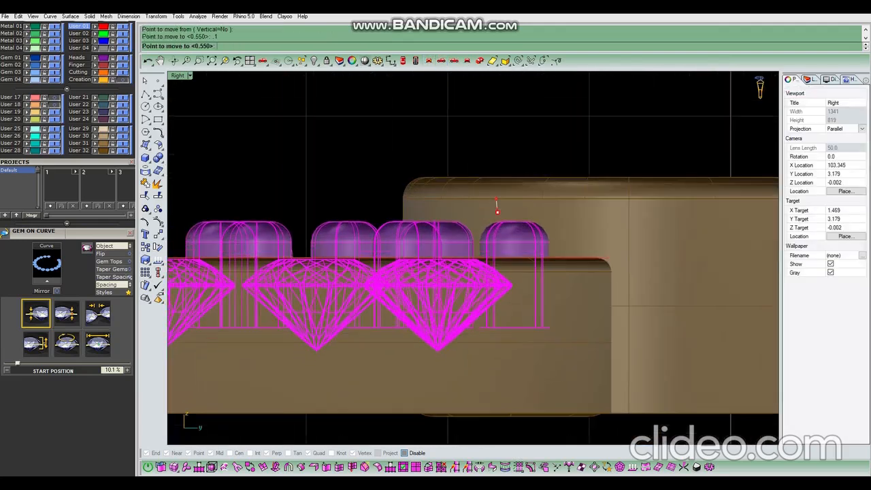
{"action": "left_click", "coordinate": [498, 202]}
{"action": "scroll", "coordinate": [534, 227], "scroll_direction": "down", "scroll_amount": 6}
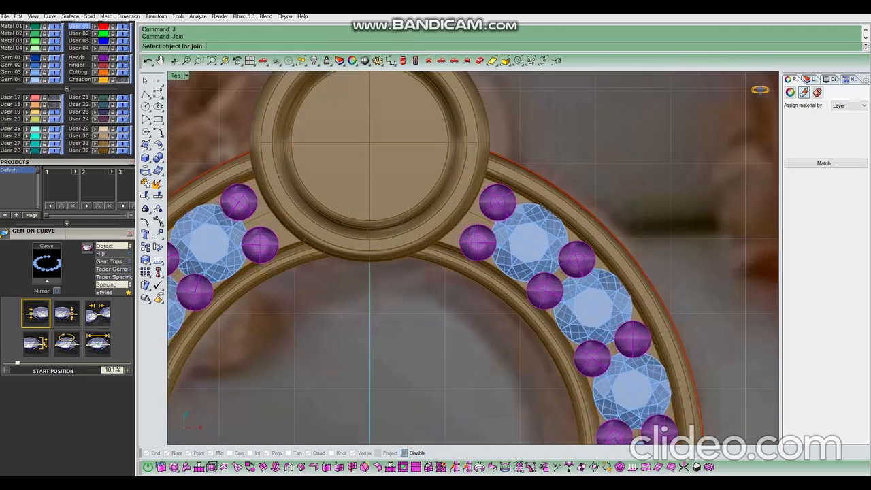
Select the end prong beside the round top piece on the channel's inner edge
{"action": "key", "text": "Escape"}
{"action": "left_click", "coordinate": [478, 244]}
{"action": "scroll", "coordinate": [460, 224], "scroll_direction": "down", "scroll_amount": 4}
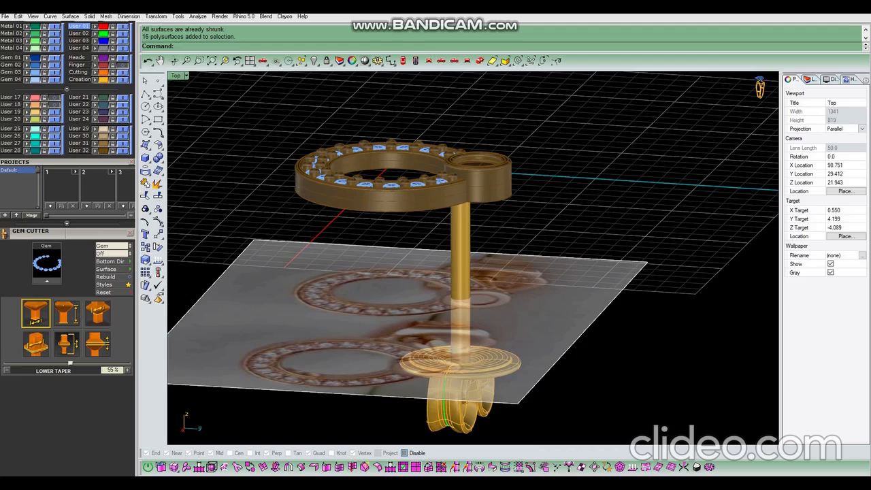
Select everything in the Top view, including the post and butterfly back, and shrink the trimmed surfaces
{"action": "left_click", "coordinate": [461, 273]}
{"action": "left_click", "coordinate": [460, 402]}
{"action": "key", "text": "Escape"}
{"action": "key", "text": "ctrl+F1"}
{"action": "key", "text": "ctrl+a"}
{"action": "scroll", "coordinate": [474, 260], "scroll_direction": "up", "scroll_amount": 6}
{"action": "type", "text": "s"}
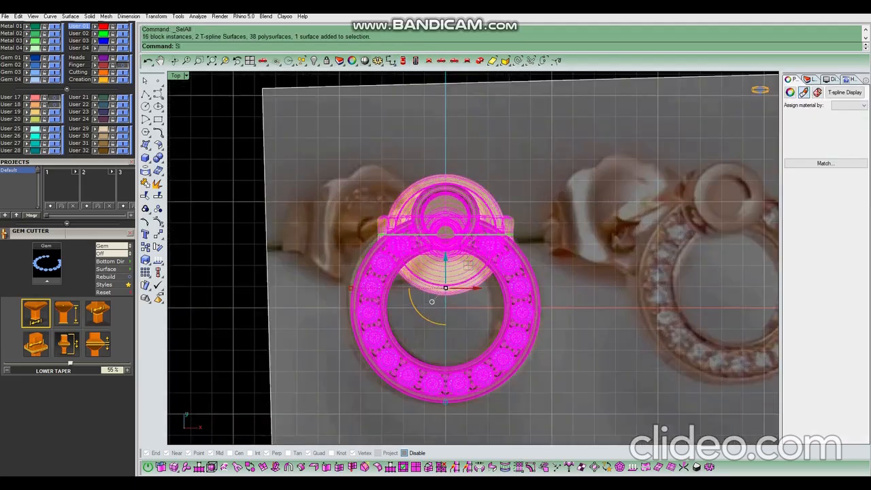
{"action": "key", "text": "Return"}
{"action": "key", "text": "Escape"}
Collapse the projects list and delete the reference picture surface behind the earring
{"action": "left_click", "coordinate": [40, 162]}
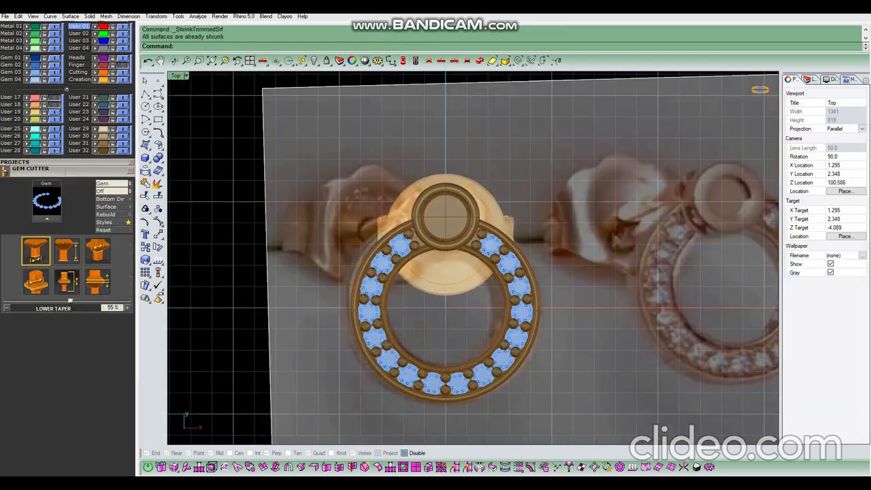
{"action": "scroll", "coordinate": [68, 171], "scroll_direction": "up", "scroll_amount": 5}
{"action": "scroll", "coordinate": [441, 219], "scroll_direction": "down", "scroll_amount": 6}
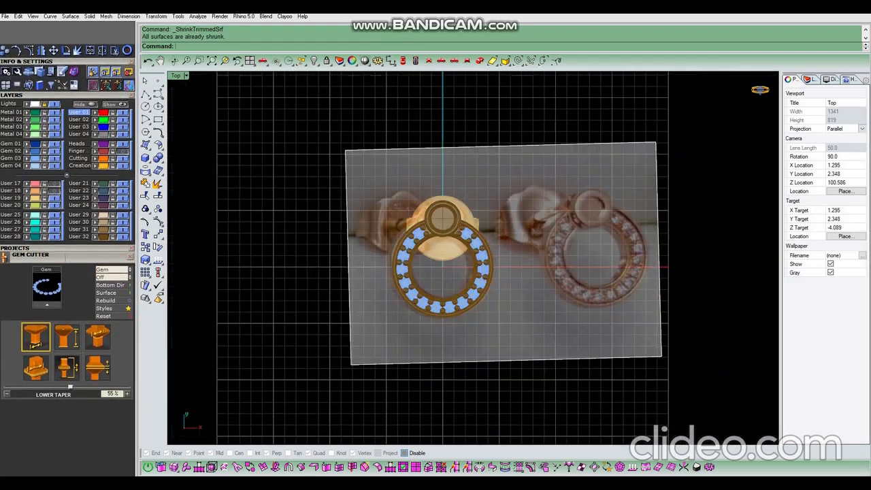
{"action": "scroll", "coordinate": [472, 192], "scroll_direction": "up", "scroll_amount": 4}
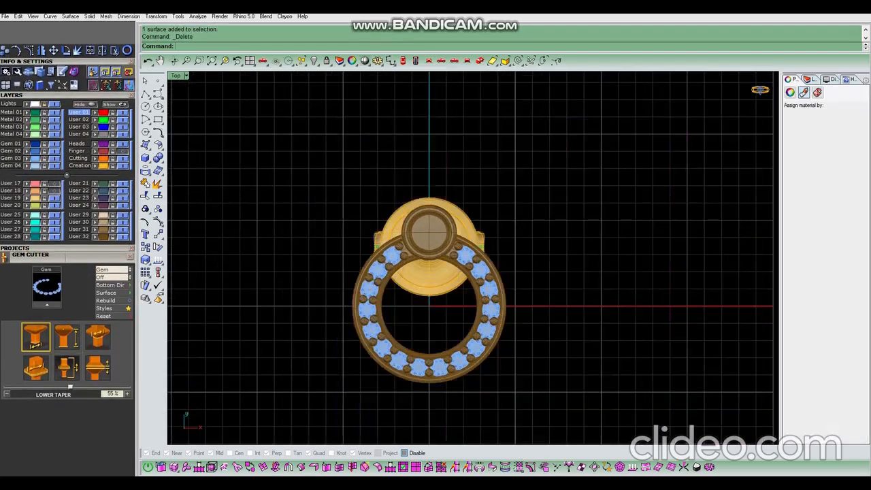
Run ShrinkTrimmedSrf once more on the complete earring assembly and check the ring and prongs up close
{"action": "scroll", "coordinate": [449, 259], "scroll_direction": "up", "scroll_amount": 5}
{"action": "scroll", "coordinate": [448, 259], "scroll_direction": "down", "scroll_amount": 3}
{"action": "key", "text": "ctrl+a"}
{"action": "type", "text": "S"}
{"action": "right_click_drag", "start_coordinate": [494, 293], "coordinate": [485, 194], "text": "ctrl+shift"}
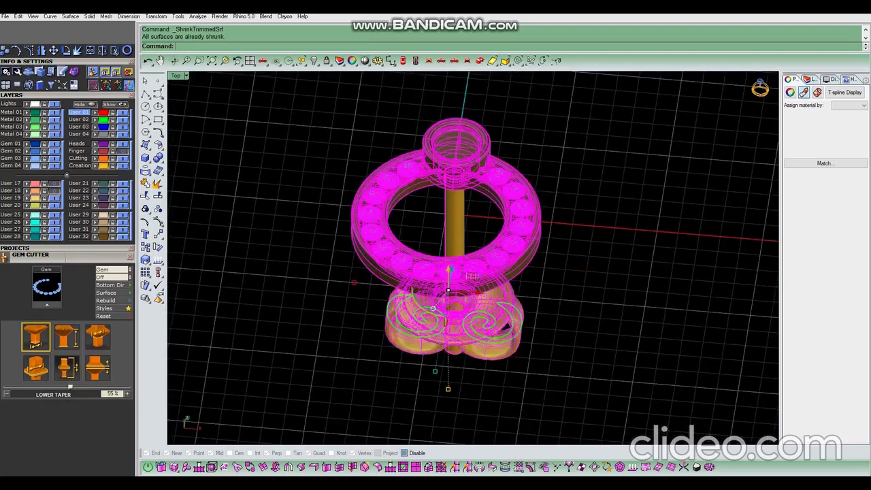
{"action": "key", "text": "Escape"}
{"action": "scroll", "coordinate": [483, 194], "scroll_direction": "up", "scroll_amount": 11}
{"action": "left_click", "coordinate": [496, 192]}
{"action": "scroll", "coordinate": [496, 192], "scroll_direction": "down", "scroll_amount": 4}
{"action": "key", "text": "Escape"}
{"action": "scroll", "coordinate": [477, 203], "scroll_direction": "down", "scroll_amount": 6}
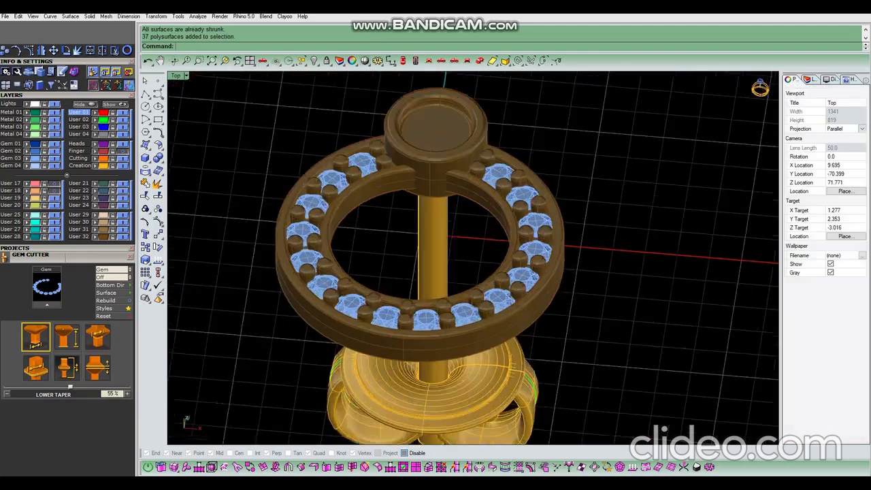
Return to the Top view and save the model
{"action": "left_click", "coordinate": [403, 61]}
{"action": "scroll", "coordinate": [402, 242], "scroll_direction": "down", "scroll_amount": 6}
{"action": "scroll", "coordinate": [433, 224], "scroll_direction": "up", "scroll_amount": 2}
{"action": "key", "text": "ctrl+s"}
{"action": "key", "text": "Escape"}
Mirror a copy of the complete earring beside the original and assign Yellow Gold to both earrings
{"action": "key", "text": "ctrl+a"}
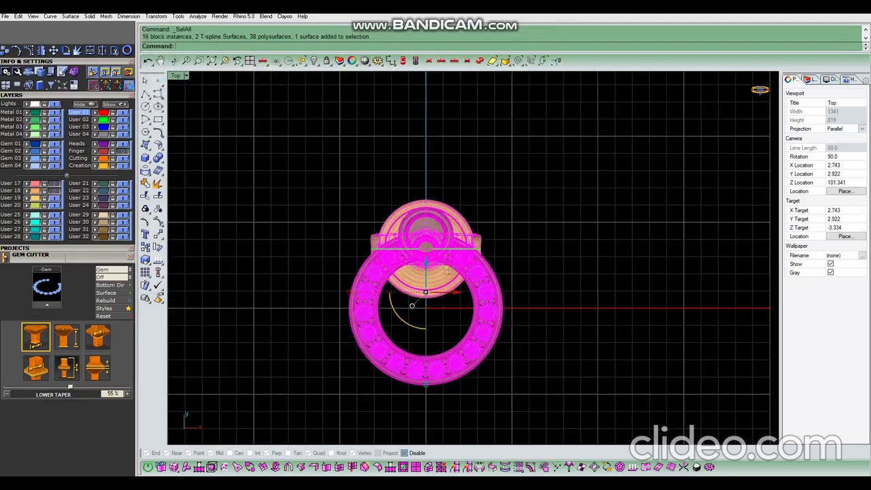
{"action": "scroll", "coordinate": [422, 293], "scroll_direction": "down", "scroll_amount": 2}
{"action": "type", "text": "Mi"}
{"action": "key", "text": "Return"}
{"action": "left_click", "coordinate": [497, 255]}
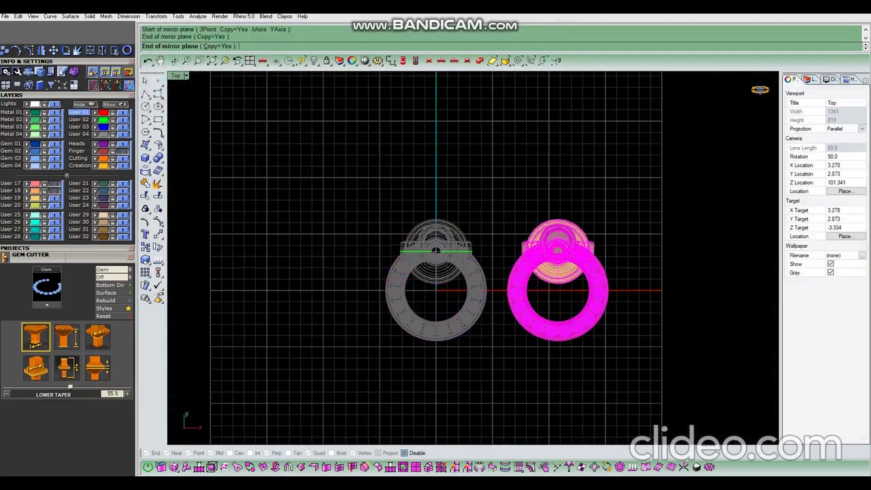
{"action": "scroll", "coordinate": [68, 238], "scroll_direction": "up", "scroll_amount": 3}
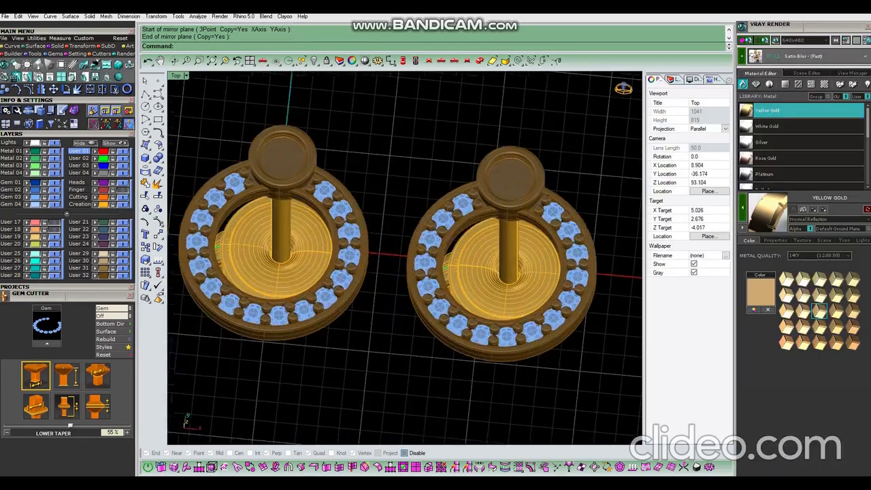
{"action": "key", "text": "ctrl+a"}
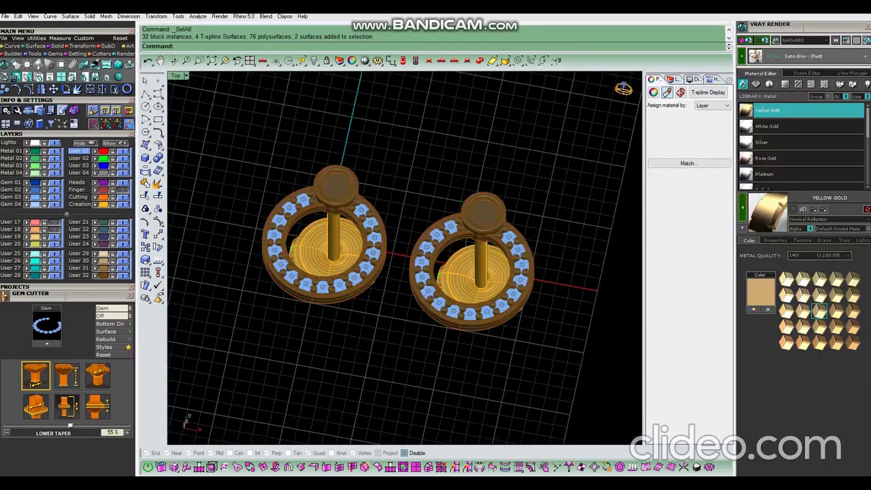
Tilt the mirrored earring by rotating it in the Front view and again in the Right view
{"action": "left_click", "coordinate": [474, 292]}
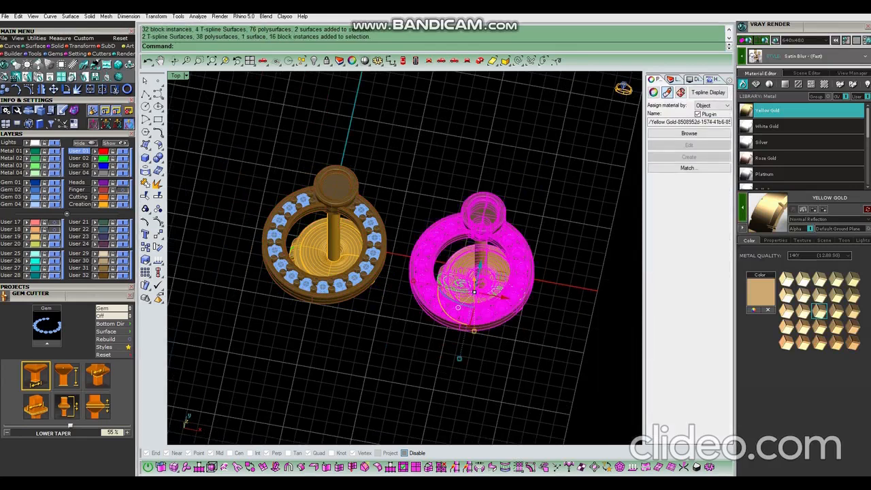
{"action": "key", "text": "ctrl+F2"}
{"action": "type", "text": "r"}
{"action": "key", "text": "Return"}
{"action": "left_click", "coordinate": [461, 286]}
{"action": "left_click", "coordinate": [462, 166]}
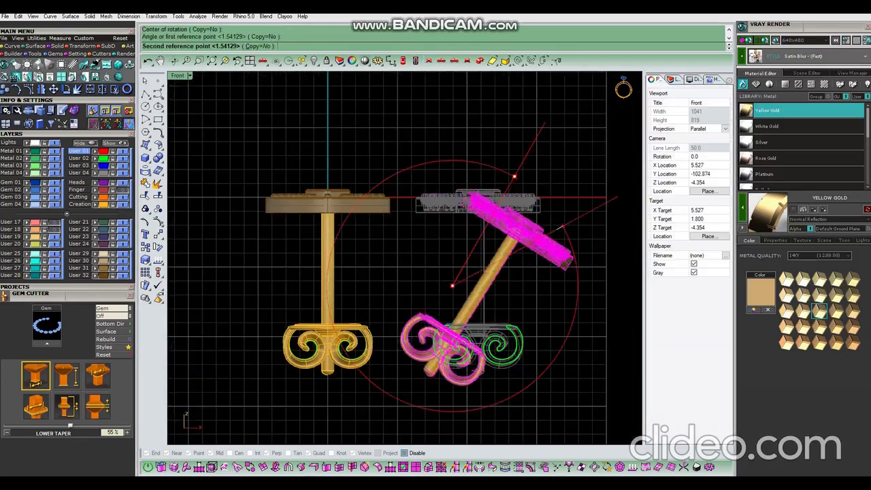
{"action": "left_click", "coordinate": [524, 224]}
{"action": "key", "text": "Return"}
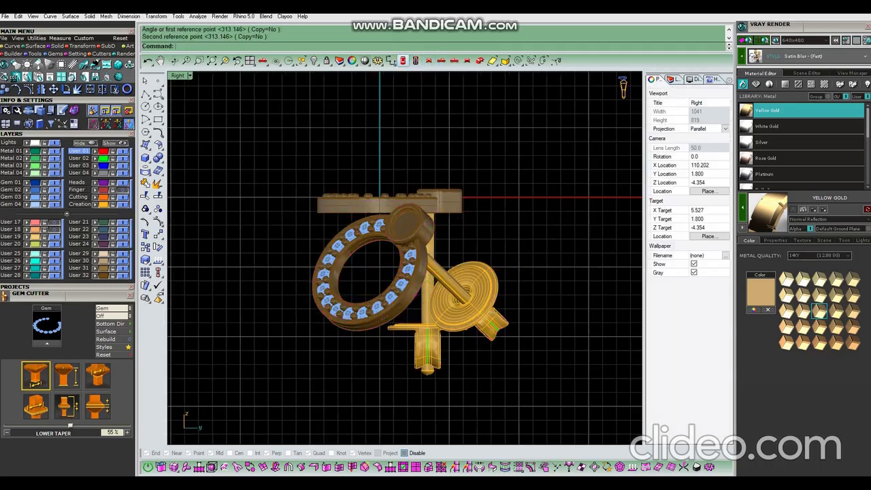
Select the whole tilted earring with its butterfly back and move it closer to the upright one
{"action": "key", "text": "ctrl+F1"}
{"action": "right_click_drag", "start_coordinate": [405, 259], "coordinate": [409, 229], "text": "ctrl+shift"}
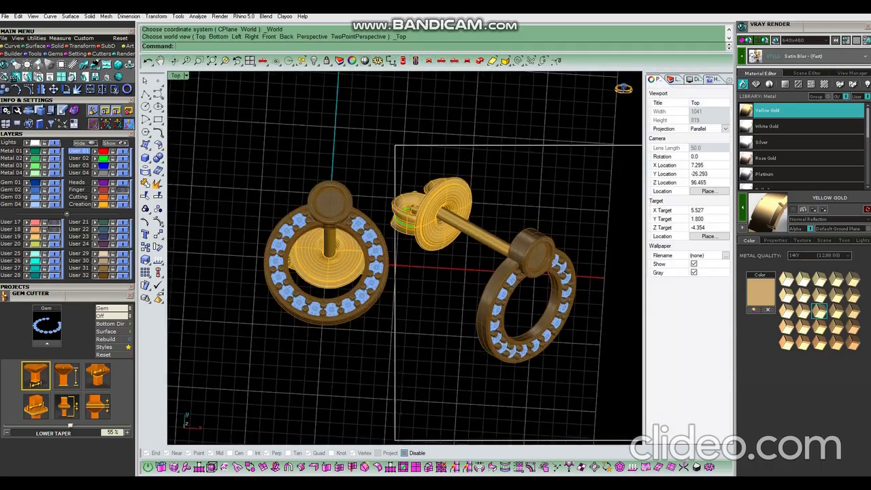
{"action": "left_click_drag", "start_coordinate": [396, 145], "coordinate": [644, 441]}
{"action": "left_click", "coordinate": [447, 228], "text": "shift"}
{"action": "left_click_drag", "start_coordinate": [516, 273], "coordinate": [454, 223]}
{"action": "mouse_move", "coordinate": [454, 224]}
{"action": "right_mouse_down", "text": "ctrl+shift"}
{"action": "mouse_move", "coordinate": [413, 220]}
{"action": "mouse_move", "coordinate": [416, 211]}
{"action": "mouse_move", "coordinate": [456, 227]}
{"action": "right_mouse_up", "text": "ctrl+shift"}
{"action": "scroll", "coordinate": [429, 207], "scroll_direction": "up", "scroll_amount": 2}
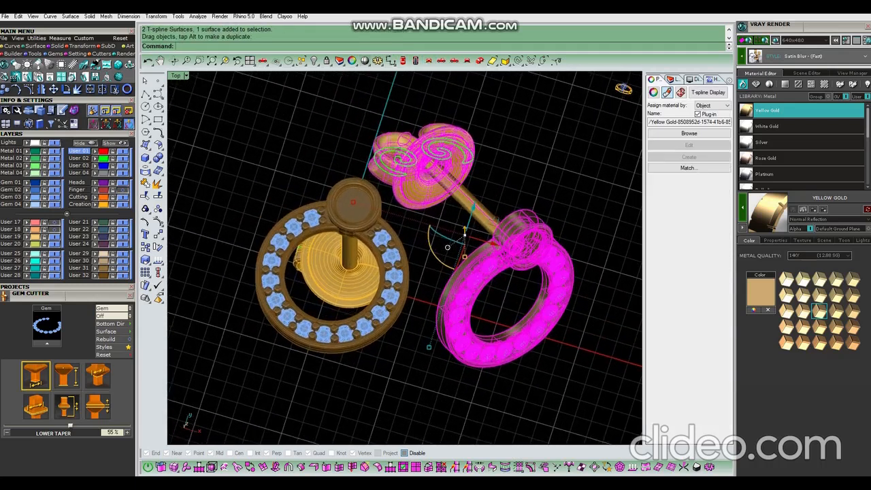
Add a ground plane to the scene and apply the White Reflective material to it
{"action": "left_click", "coordinate": [786, 84]}
{"action": "left_click", "coordinate": [776, 40]}
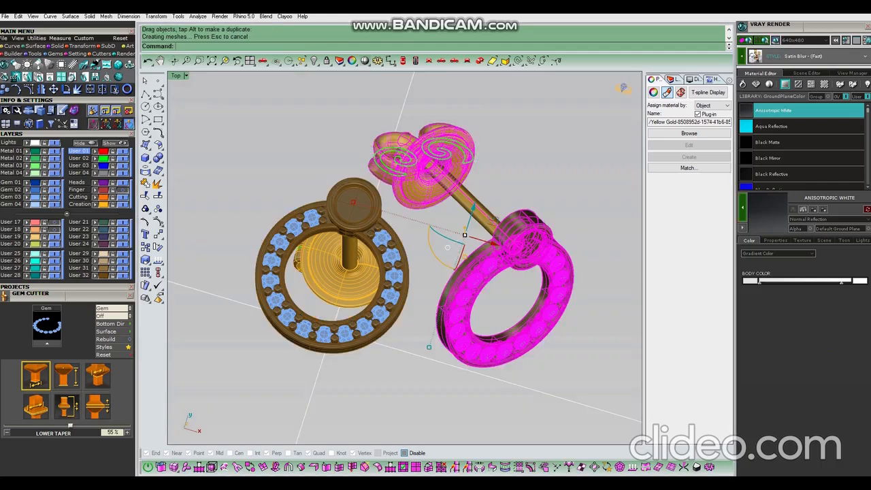
{"action": "left_click", "coordinate": [599, 164]}
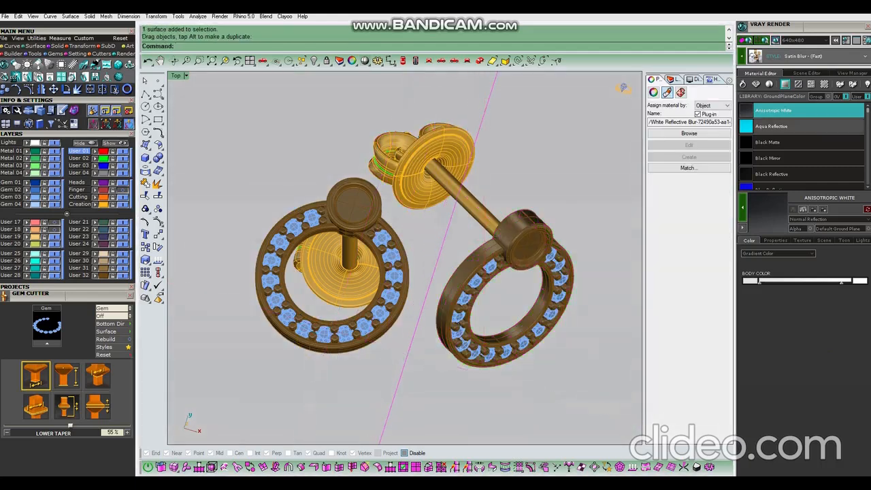
{"action": "scroll", "coordinate": [803, 163], "scroll_direction": "down", "scroll_amount": 15}
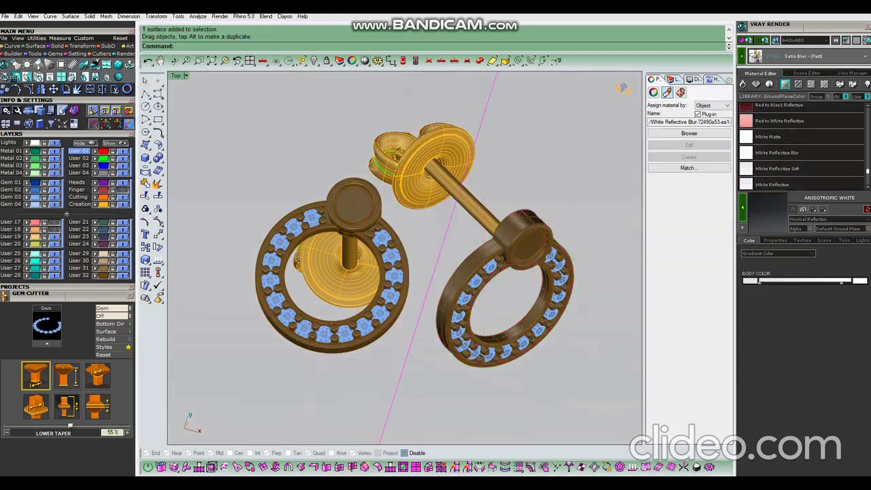
{"action": "double_click", "coordinate": [803, 164]}
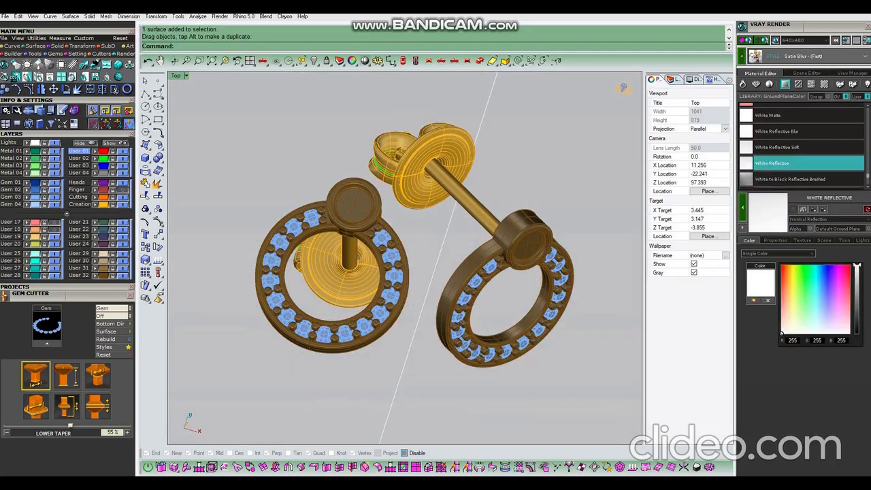
Set the render size to 1024x768 and start the V-Ray render
{"action": "left_click", "coordinate": [826, 40]}
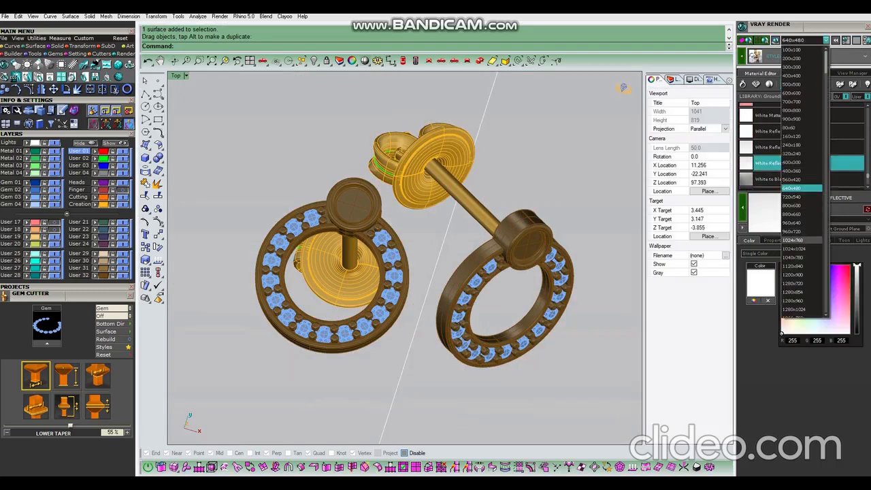
{"action": "left_click", "coordinate": [795, 240]}
{"action": "left_click", "coordinate": [762, 40]}
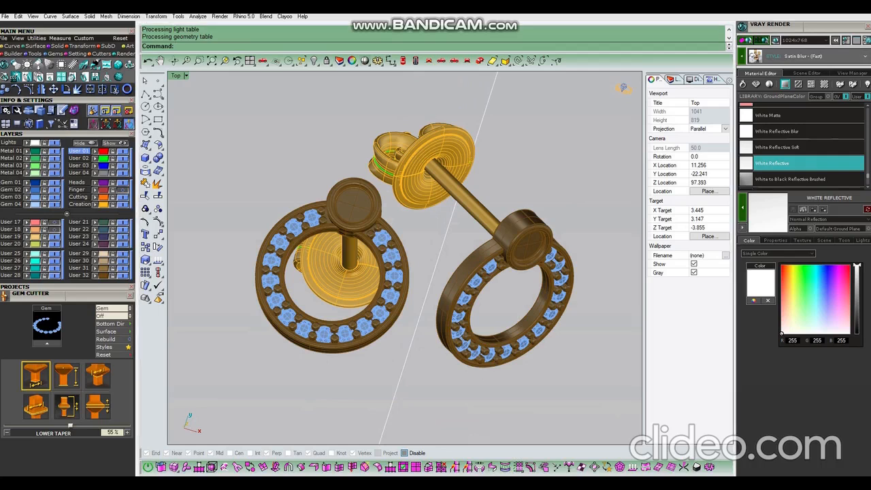